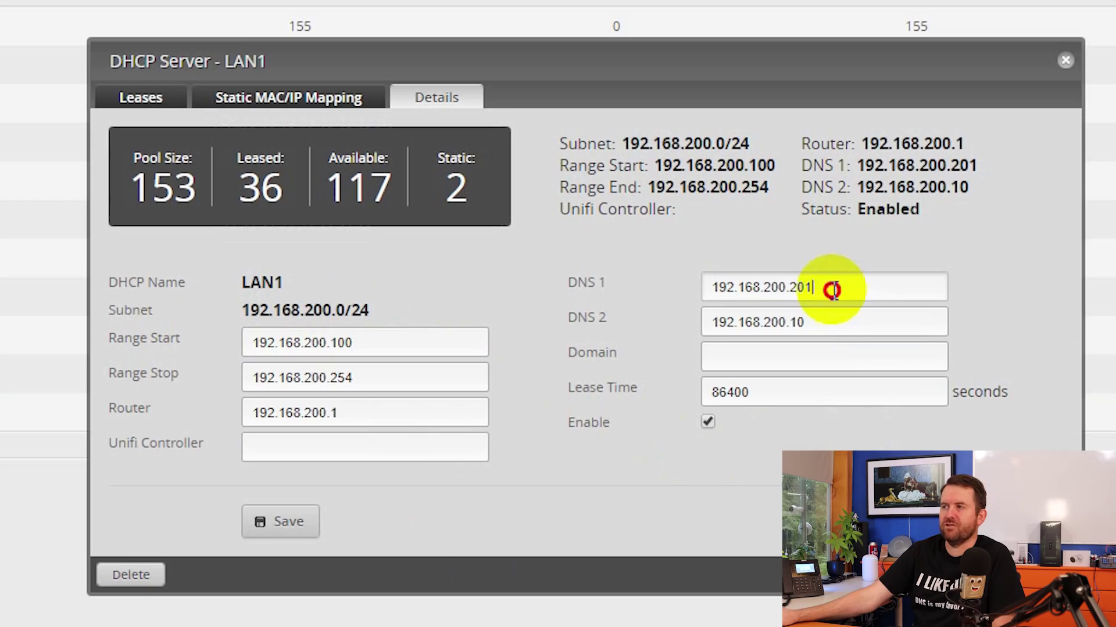
Review the DNS 1 and DNS 2 addresses in the LAN1 DHCP server details and close the dialog
left_click(847, 287)
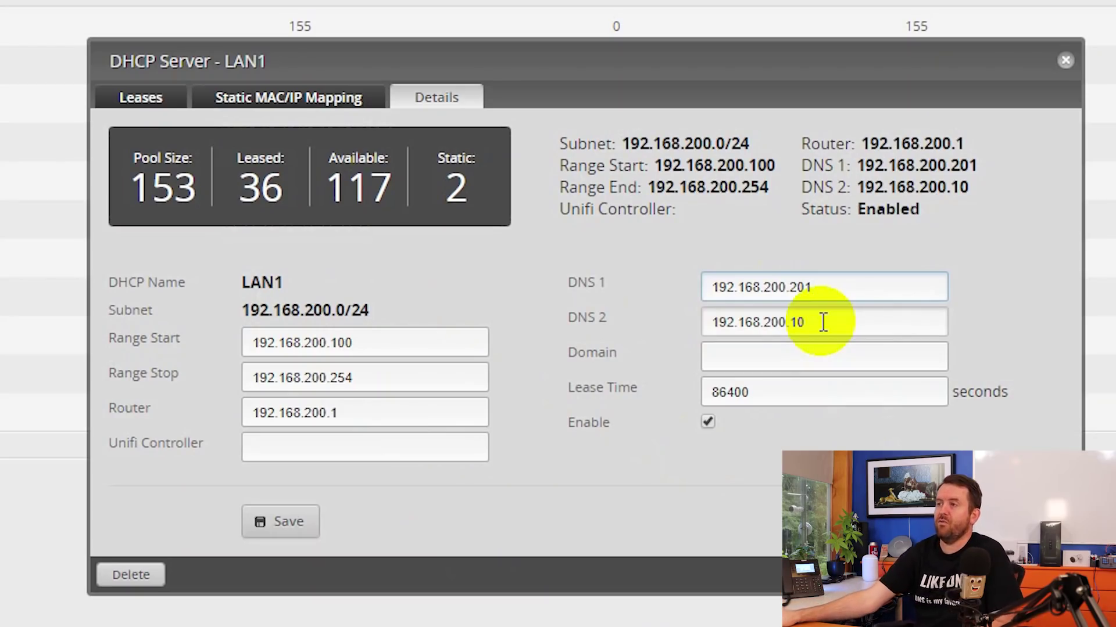
left_click_drag(823, 323, 605, 317)
left_click(842, 323)
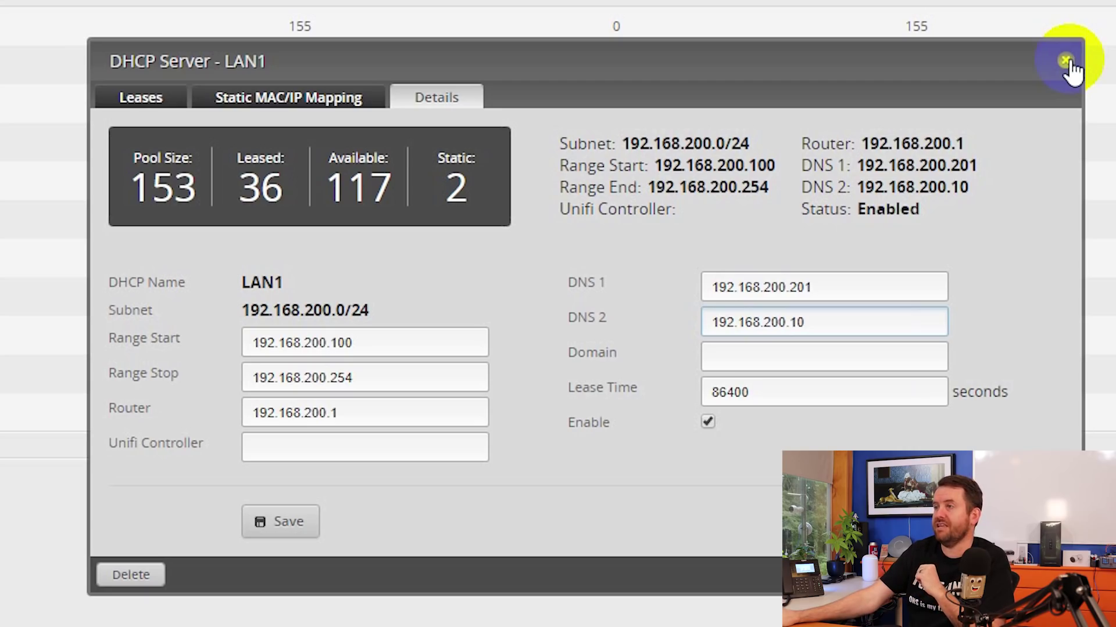
left_click(1066, 61)
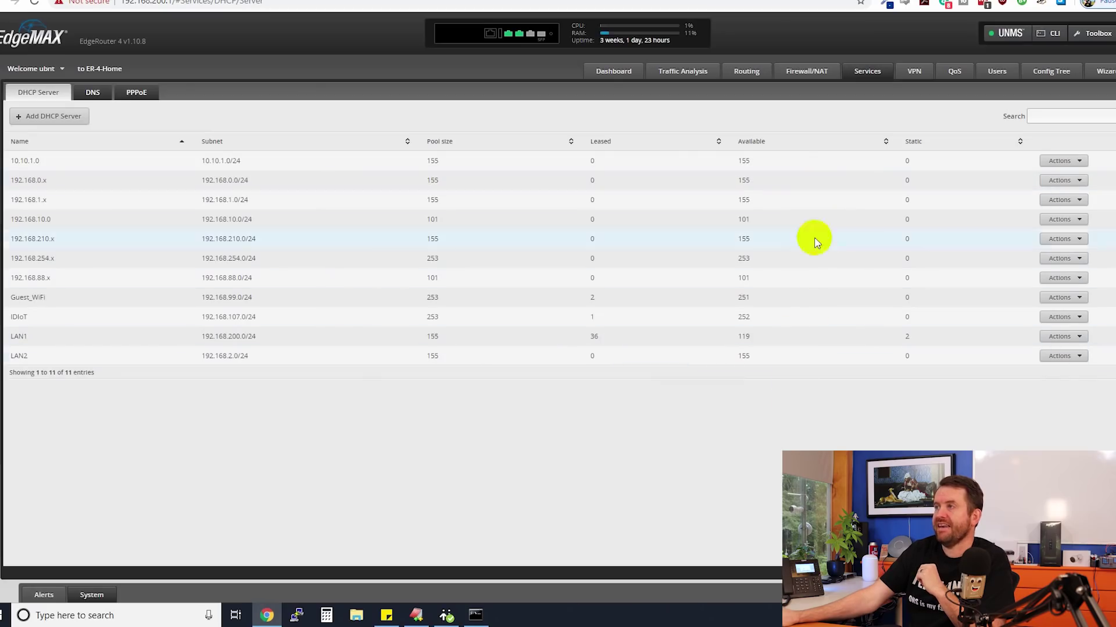
Open the list of Firewall/NAT groups and look at the description of the LAN_NETWORKS group
left_click(809, 72)
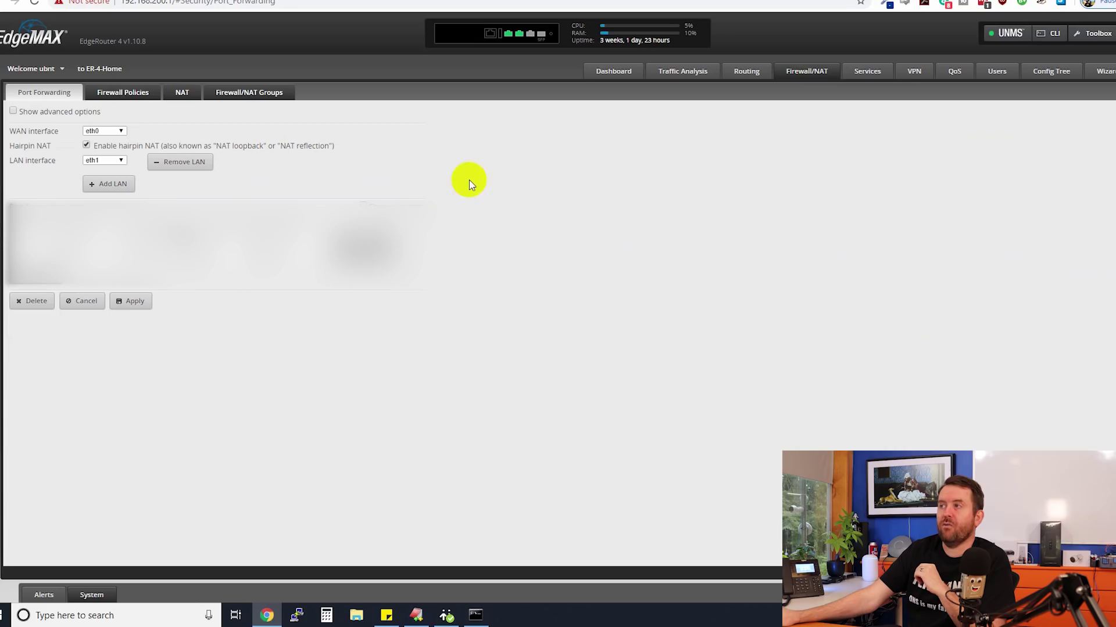
left_click(248, 94)
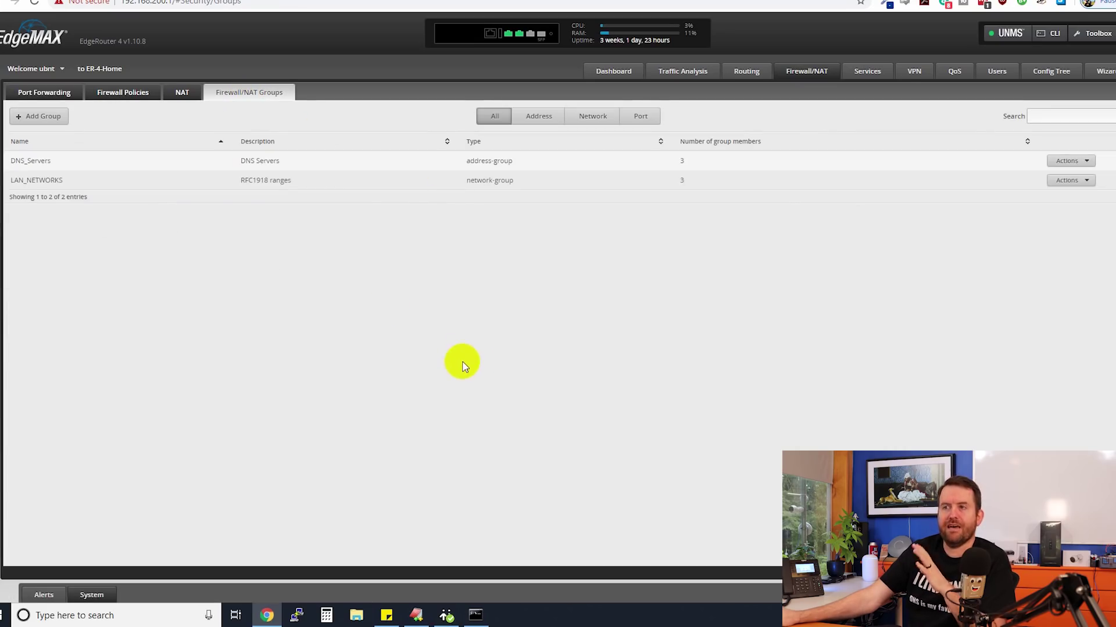
left_click_drag(232, 180, 324, 181)
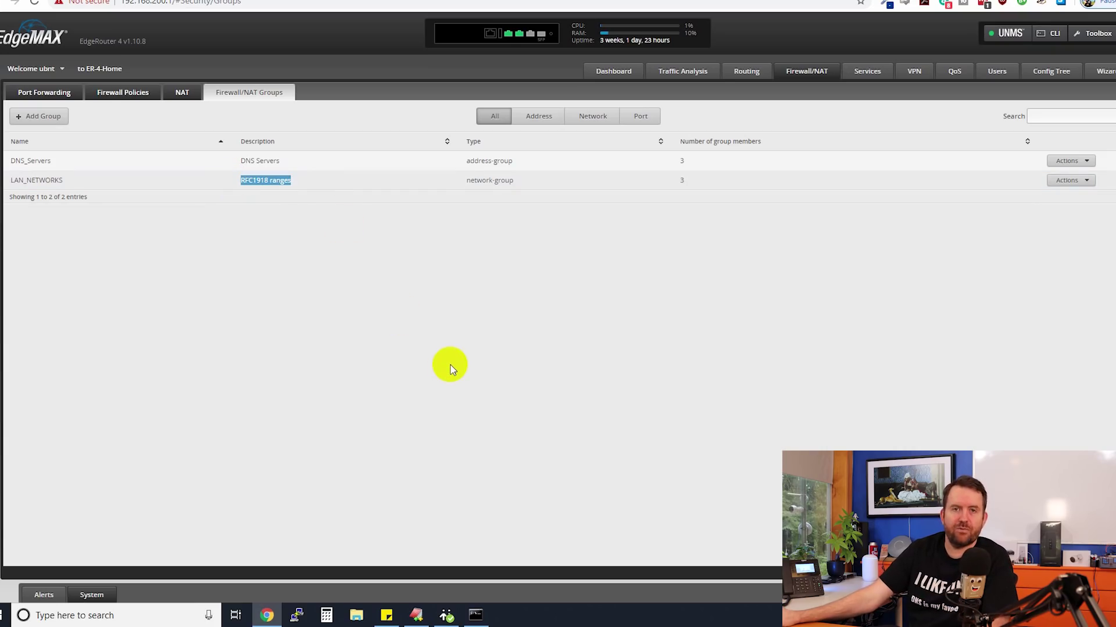
left_click(452, 370)
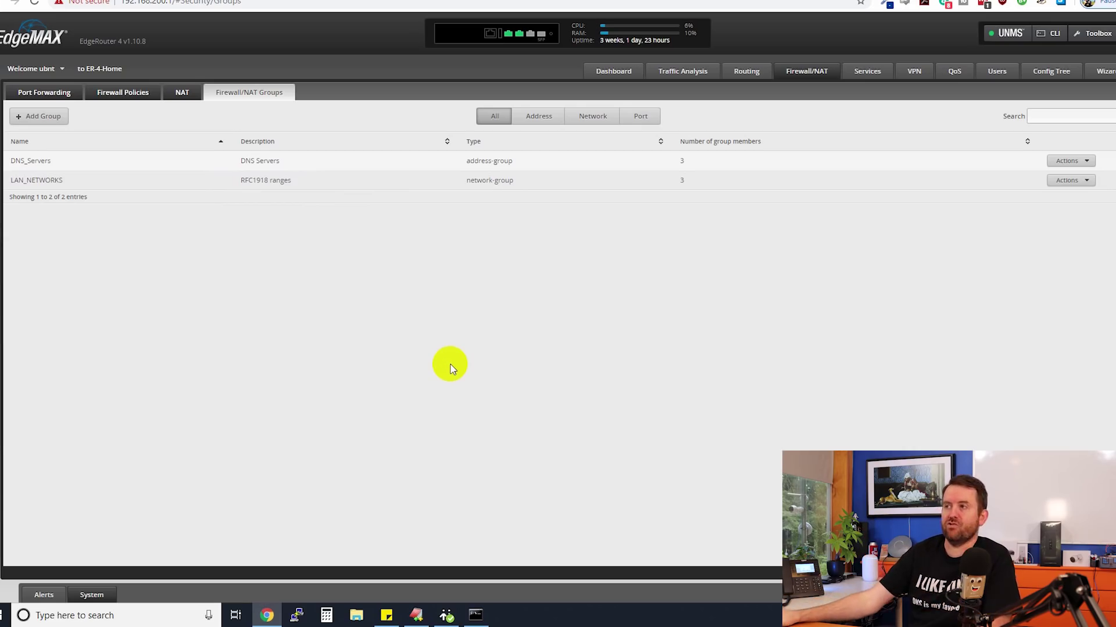
Open the LAN_NETWORKS group's configuration, review its description and private network ranges, and close it unsaved
left_click(1069, 180)
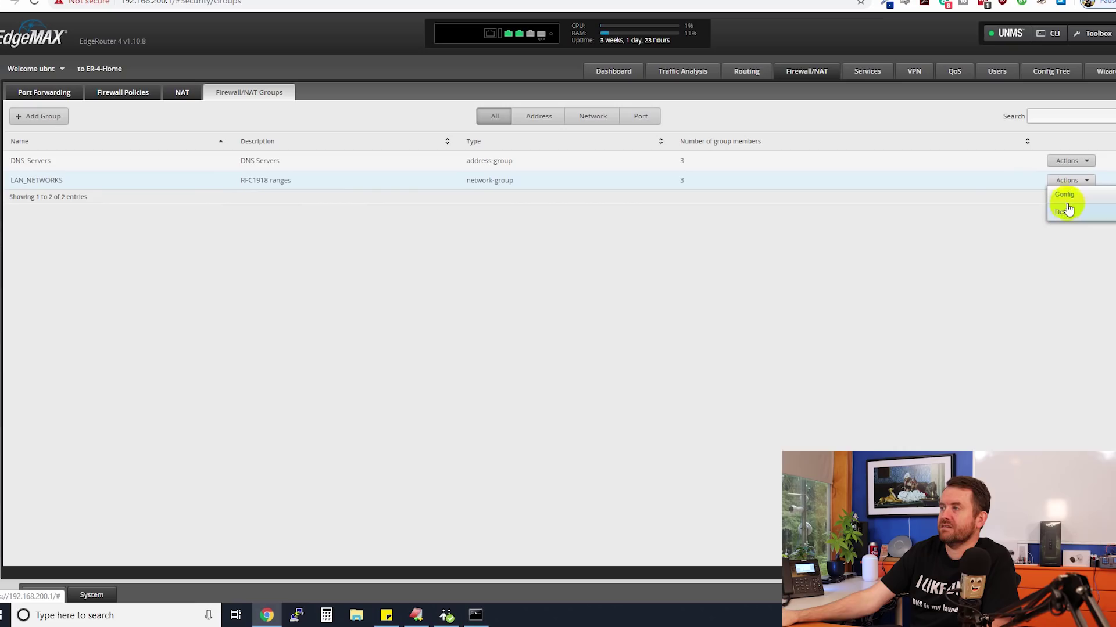
left_click(1065, 194)
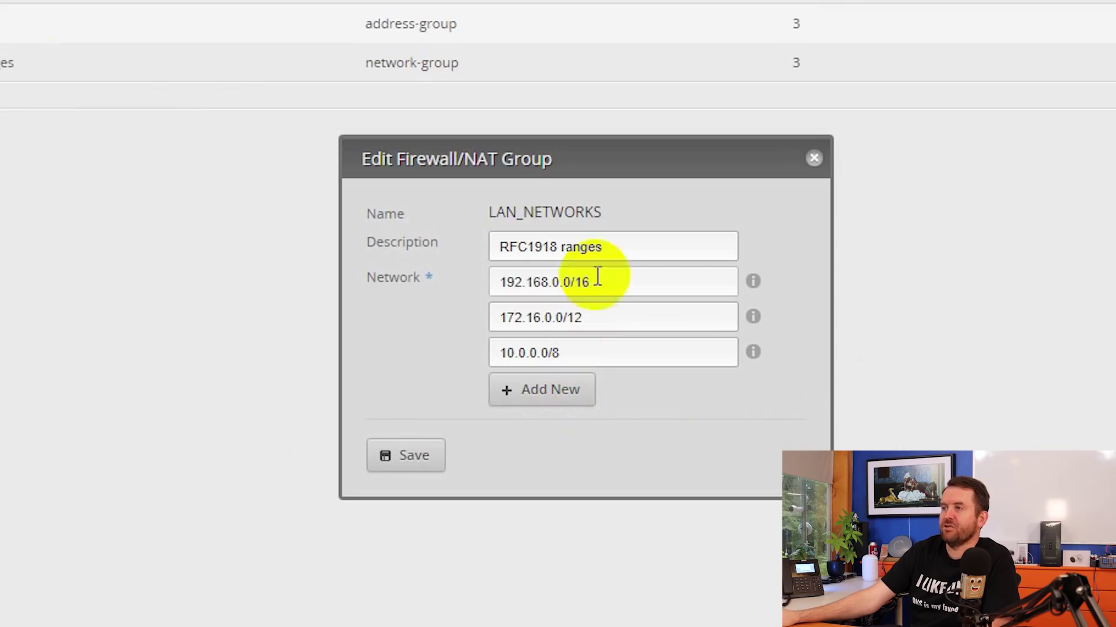
left_click(630, 244)
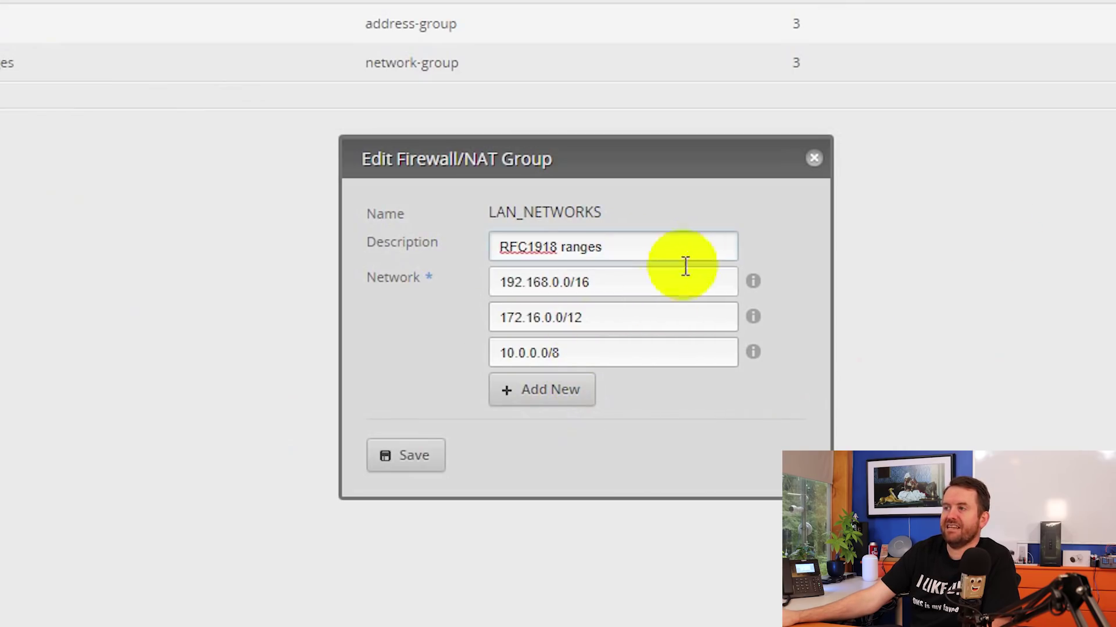
left_click_drag(611, 281, 470, 289)
left_click(649, 286)
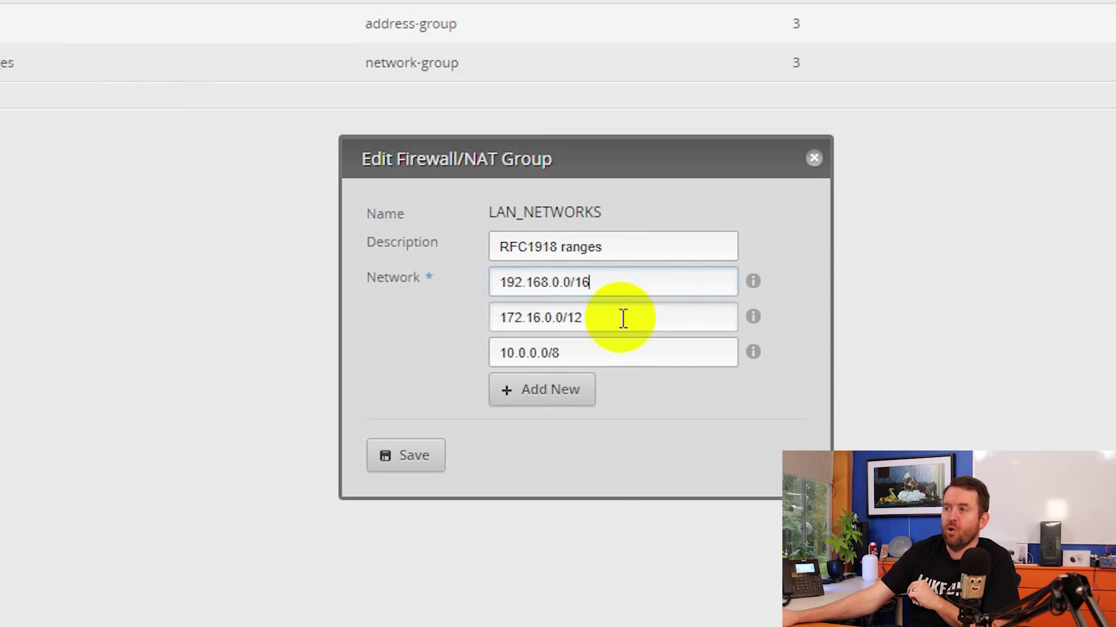
left_click_drag(620, 316, 413, 309)
left_click(680, 303)
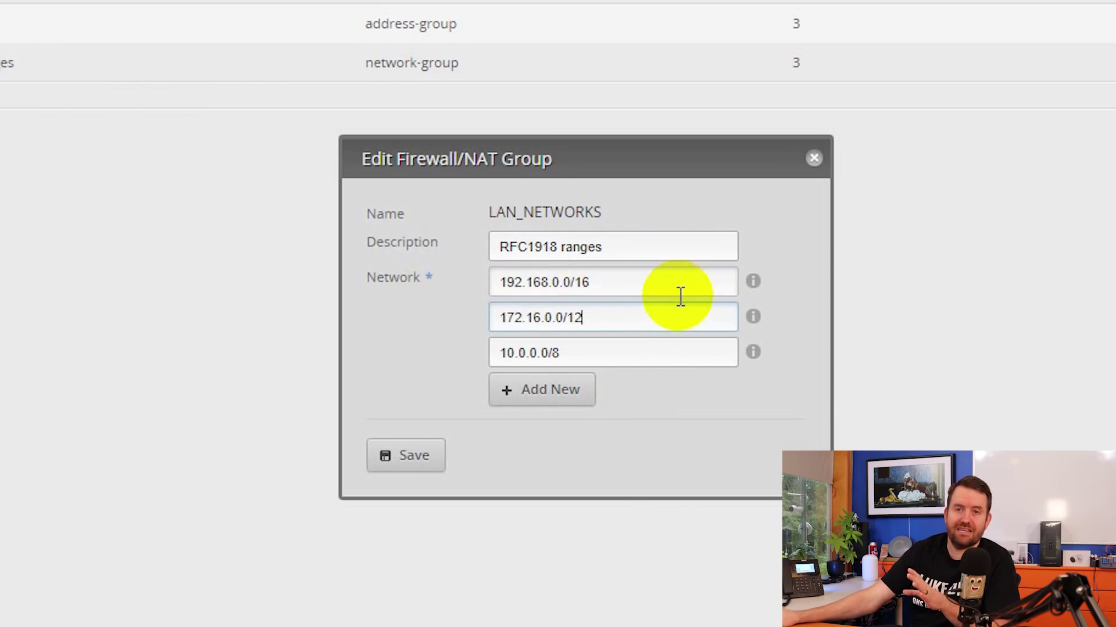
left_click_drag(605, 356, 692, 364)
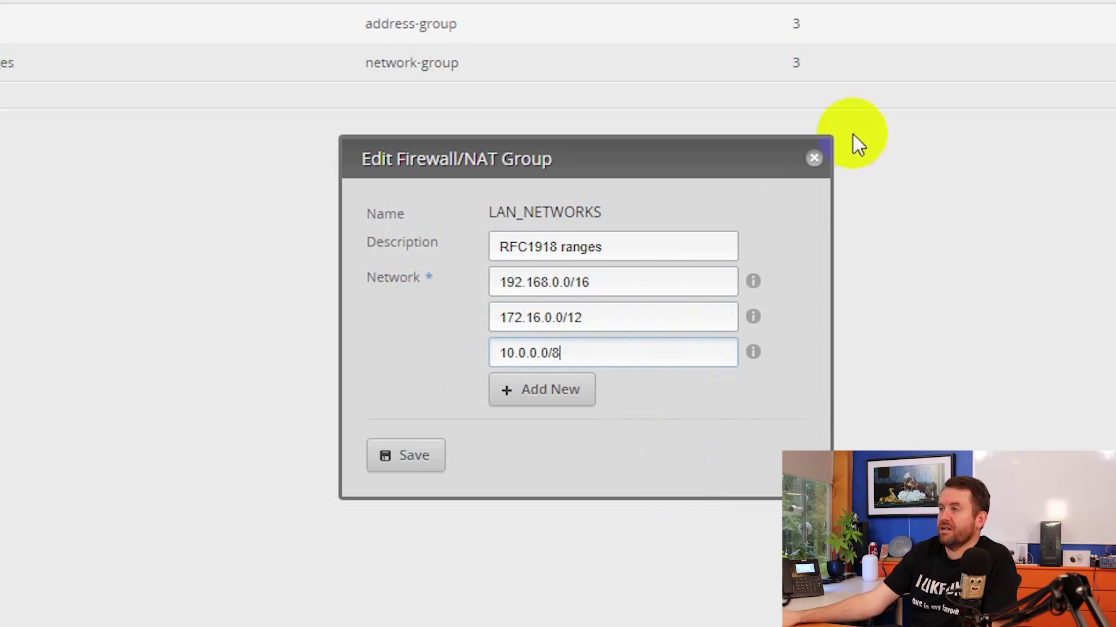
left_click(814, 160)
Open the DNS_Servers group's configuration, review each server address it contains, and close it unsaved
left_click(1069, 163)
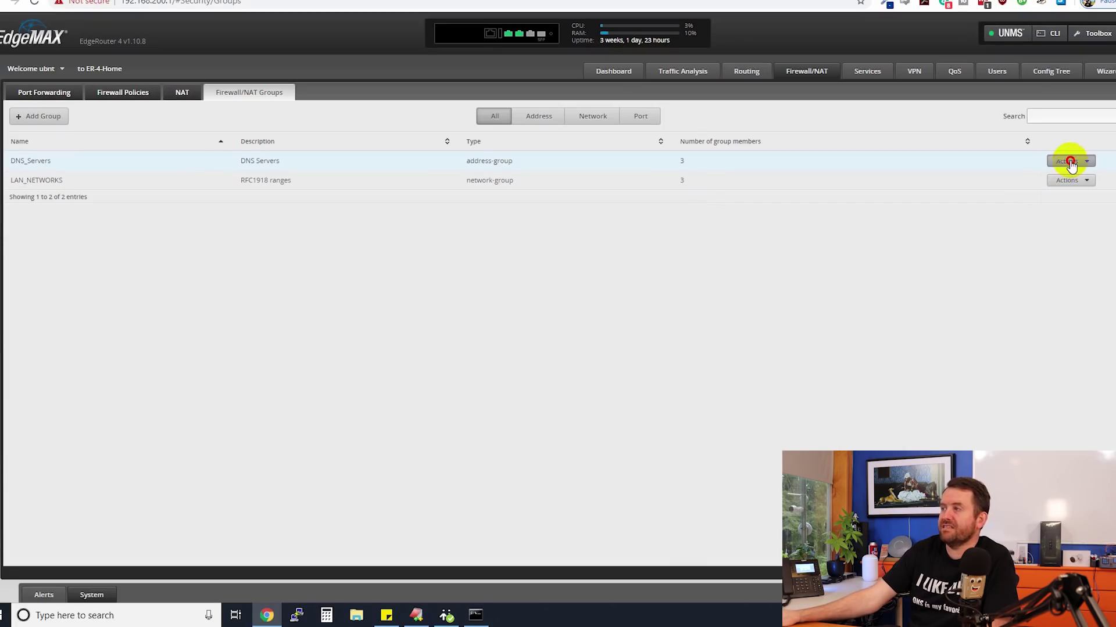
left_click(1069, 176)
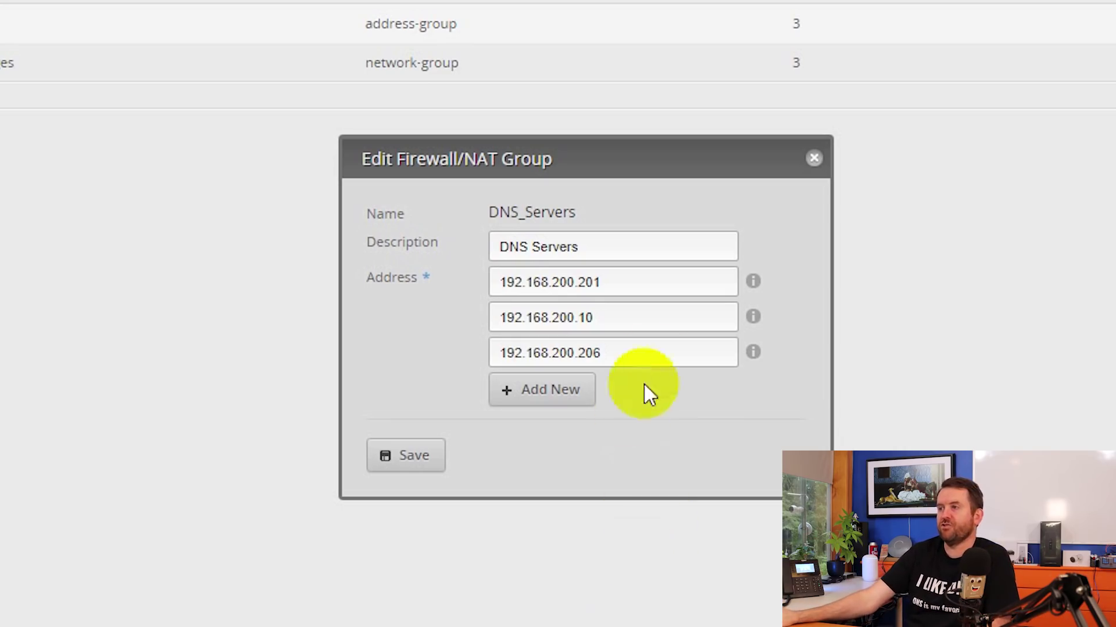
left_click(656, 283)
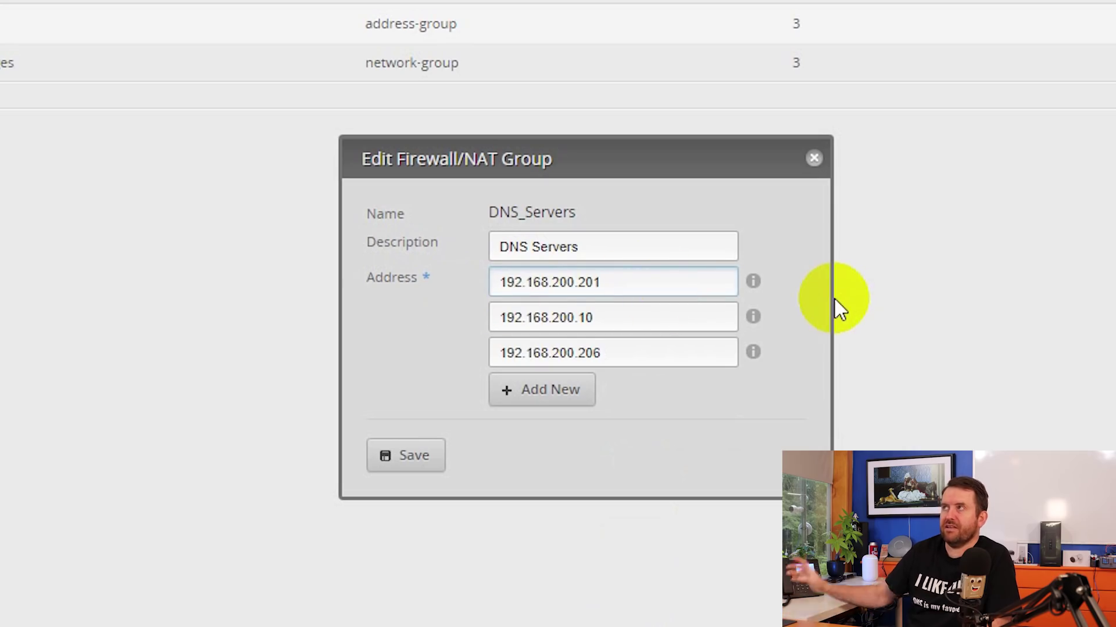
left_click_drag(610, 324, 532, 320)
left_click(682, 329)
left_click(637, 351)
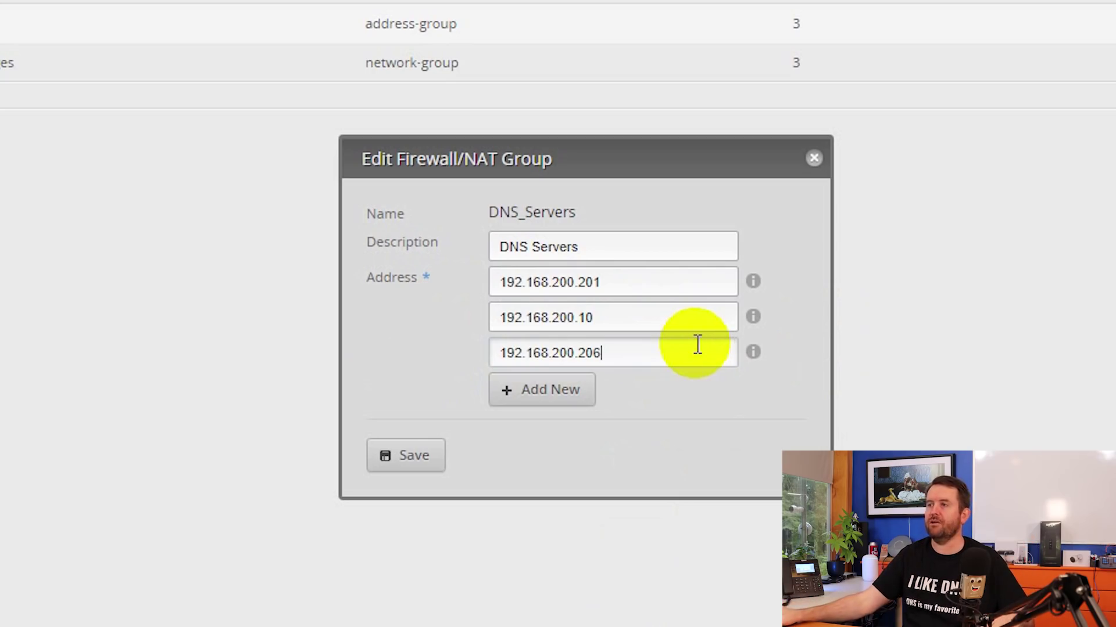
left_click(814, 158)
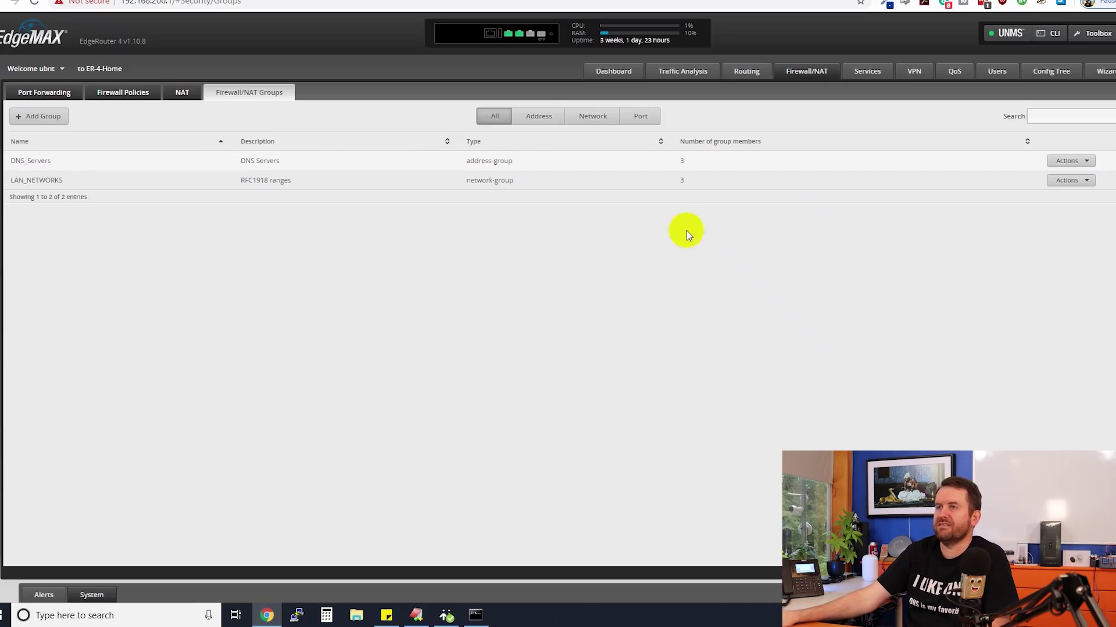
Open the LAN_IN firewall ruleset and check which interface and direction it is applied to
left_click(123, 95)
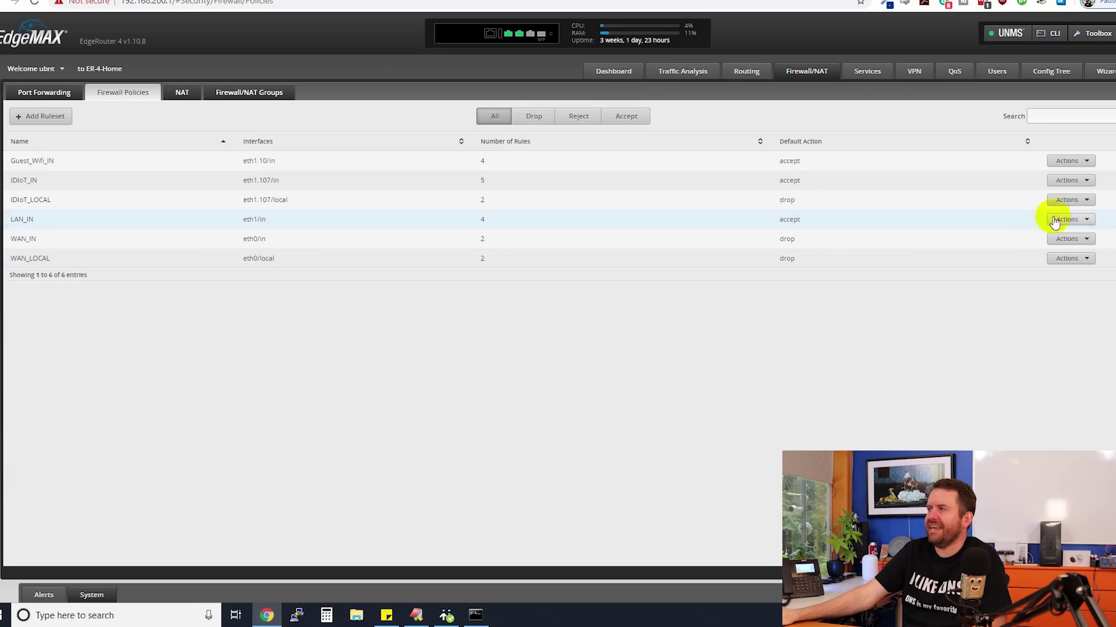
left_click(1074, 221)
left_click(1072, 233)
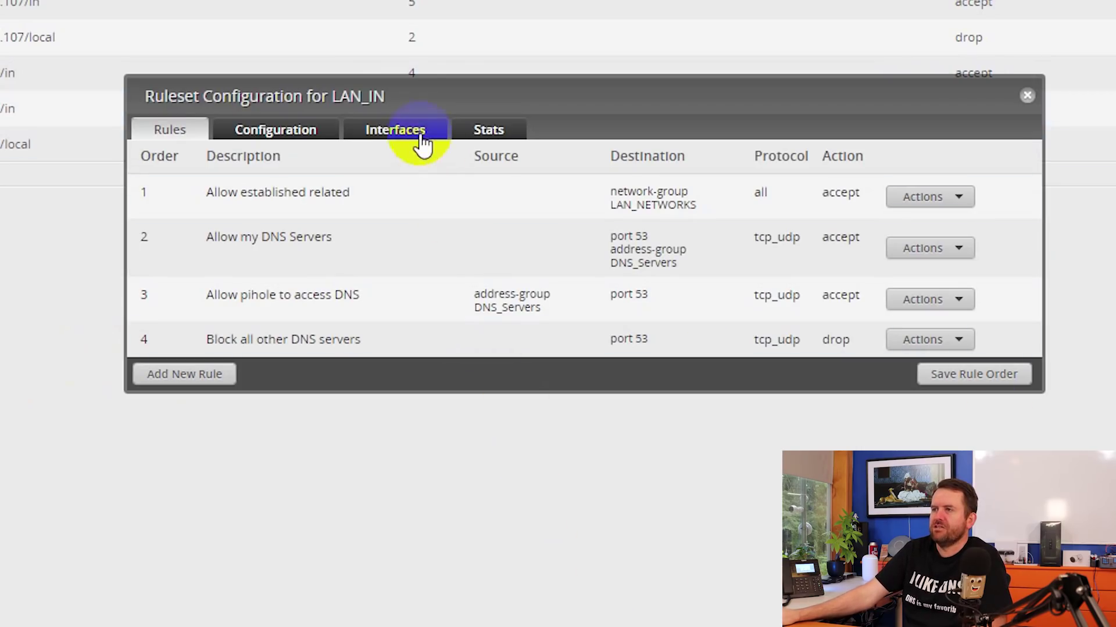
left_click(401, 129)
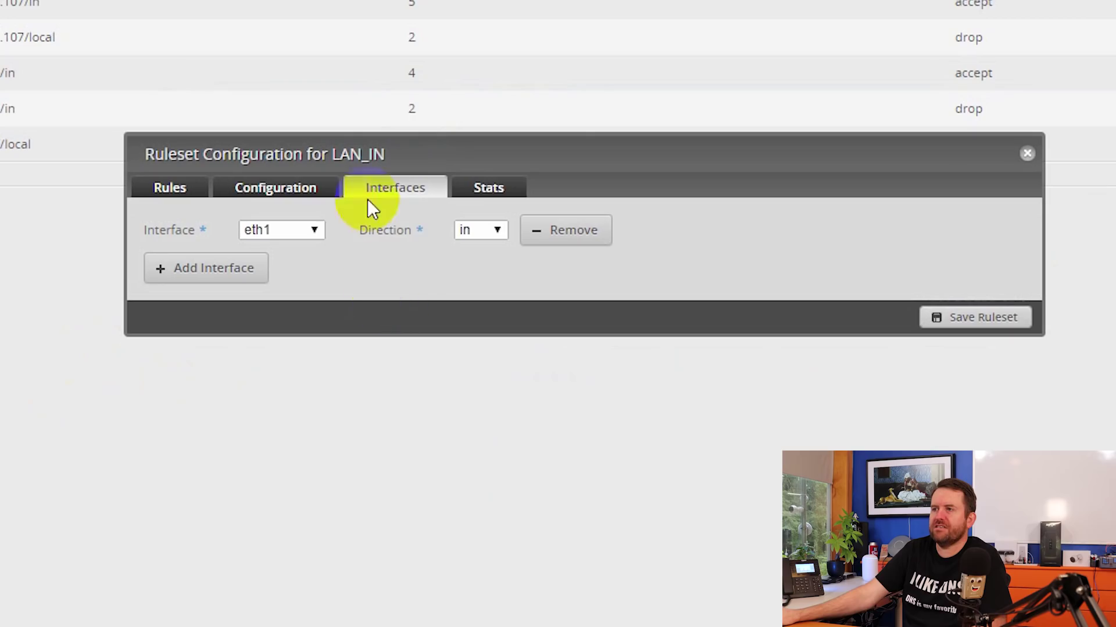
left_click(314, 232)
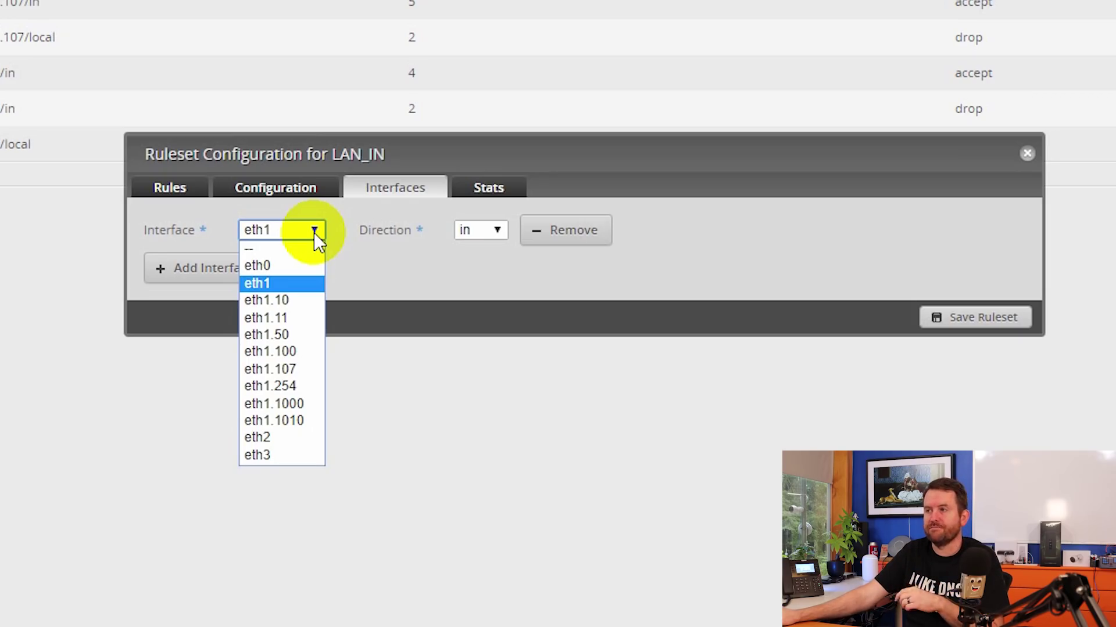
left_click(313, 232)
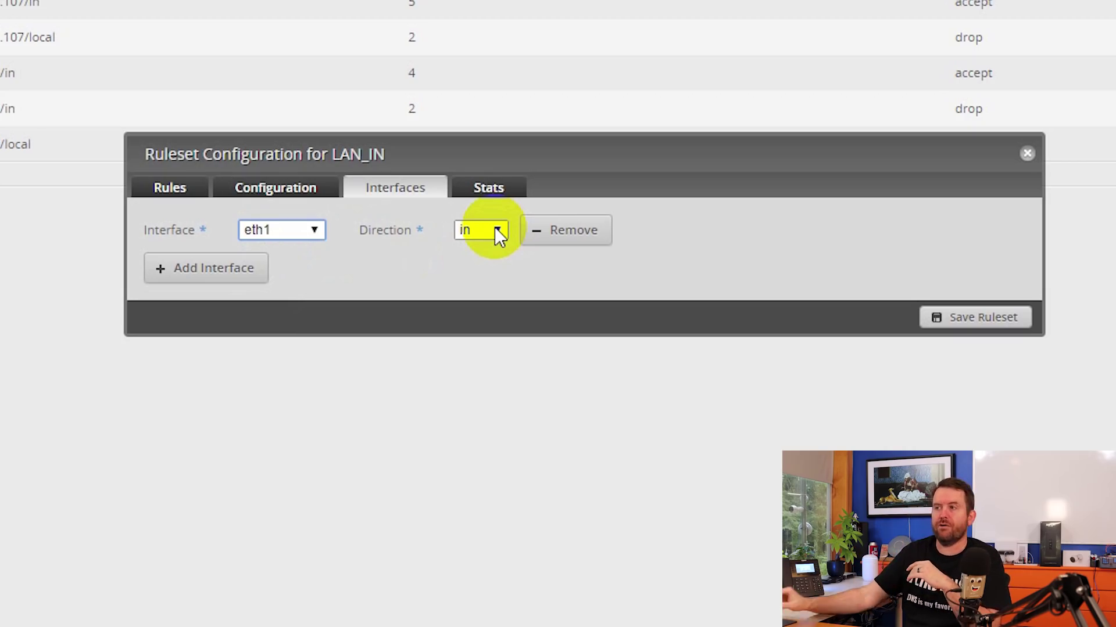
Open the "Allow my DNS Servers" rule in the LAN_IN ruleset and review its description, action and protocol
left_click(172, 191)
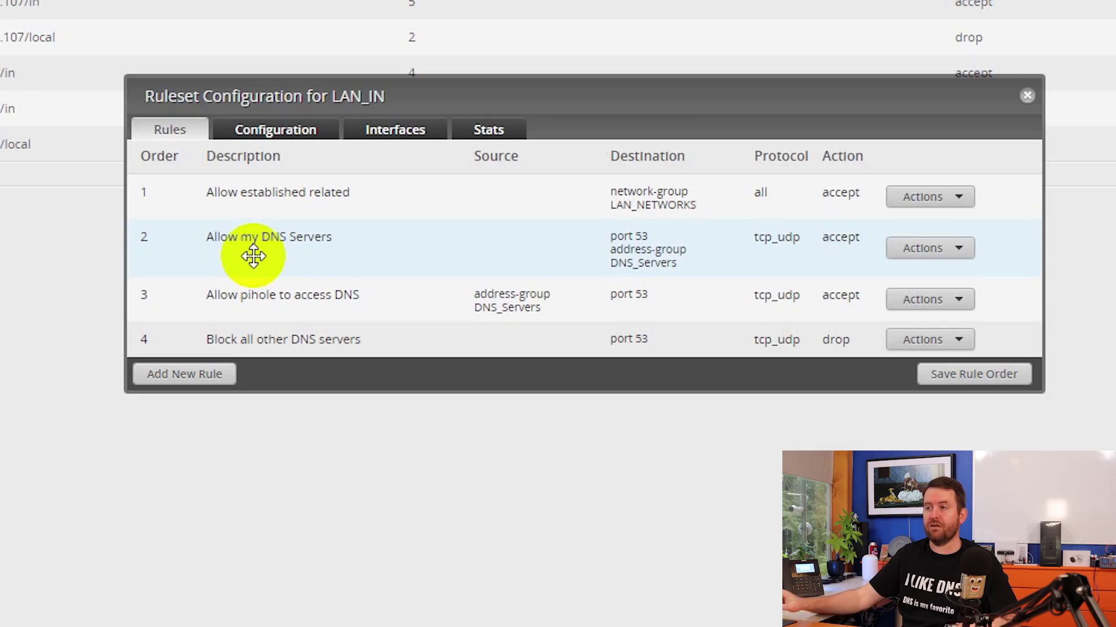
left_click(925, 249)
left_click(927, 284)
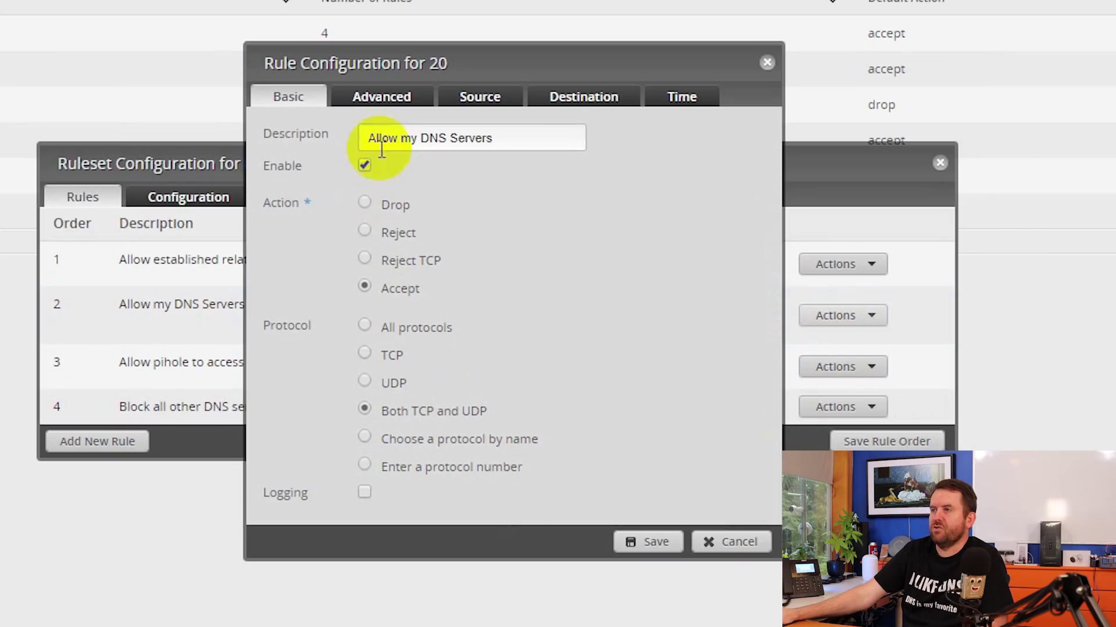
left_click_drag(382, 150, 552, 142)
left_click(525, 135)
left_click(366, 284)
left_click_drag(385, 413, 485, 413)
left_click(494, 426)
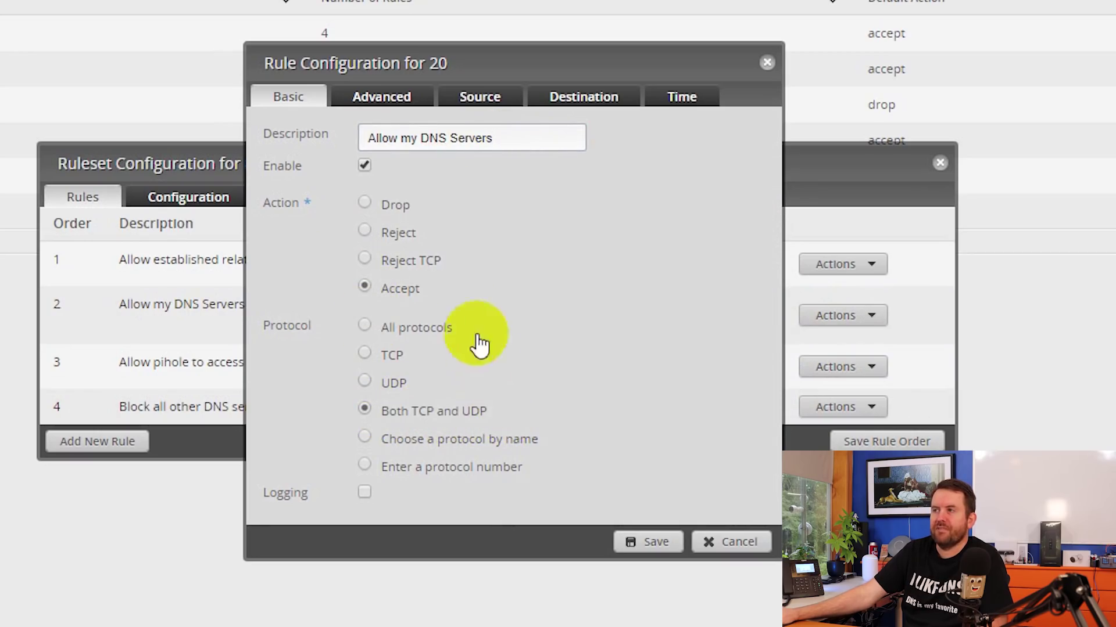
Review the destination port and address group of the "Allow my DNS Servers" rule and close it unsaved
left_click(586, 97)
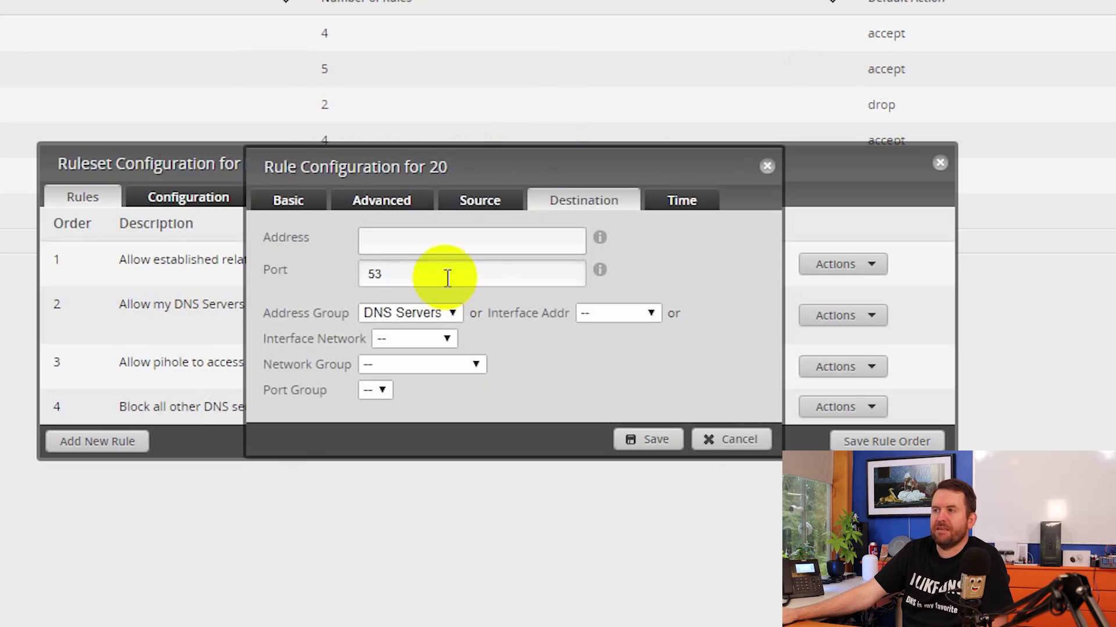
left_click(374, 266)
left_click(414, 268)
left_click(426, 309)
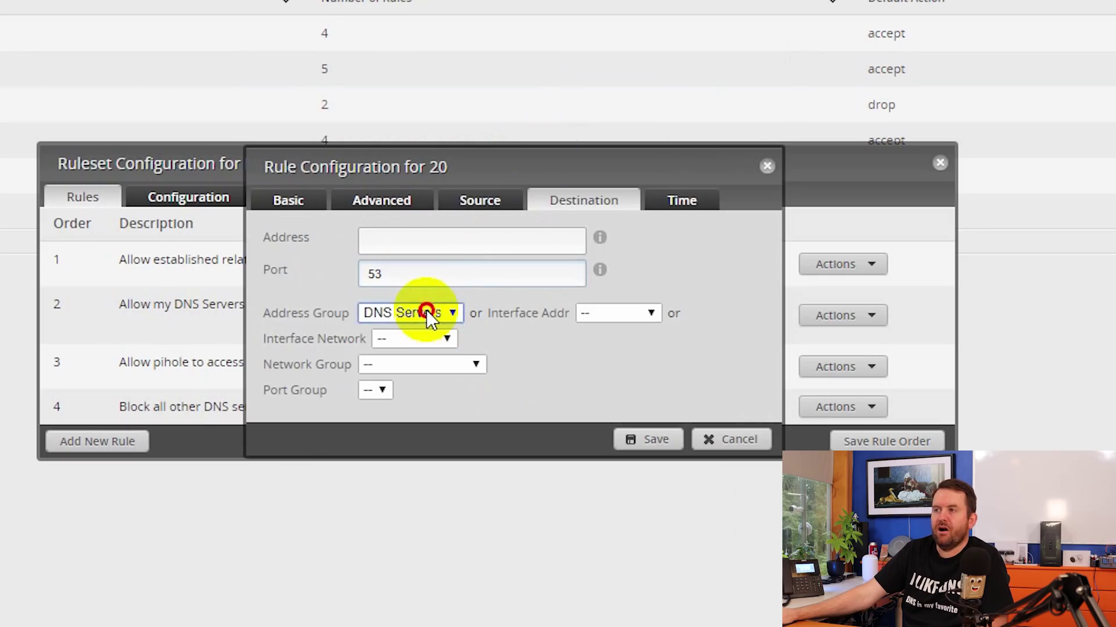
left_click(429, 311)
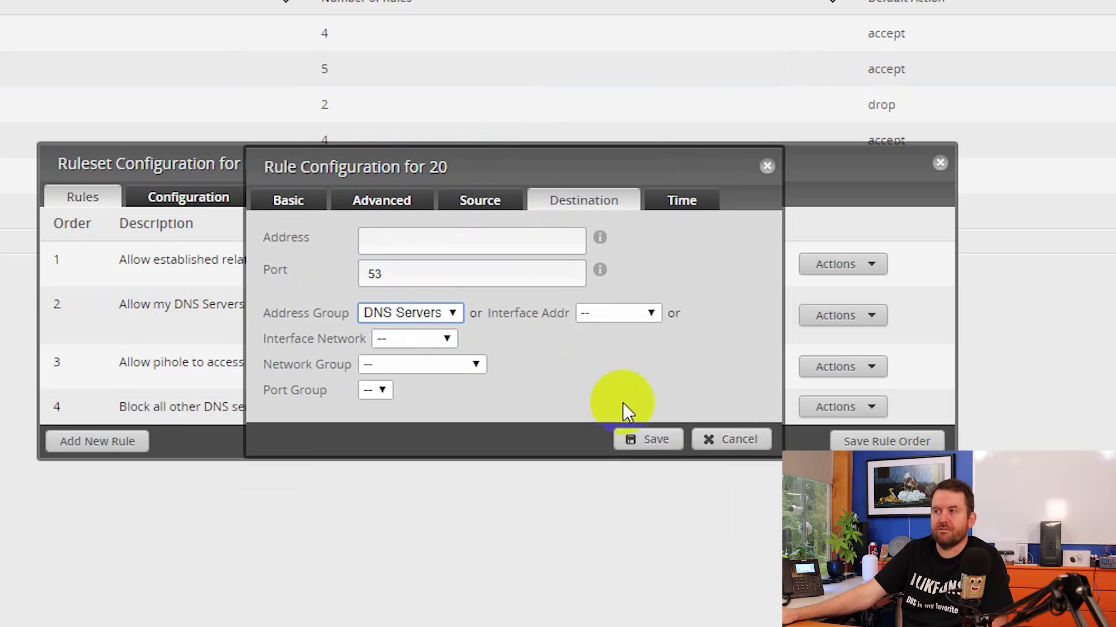
left_click(767, 167)
Try 1.1.1.1 as the destination address of the "Allow pihole to access DNS" rule, then erase it and cancel the edit
left_click_drag(99, 364, 162, 370)
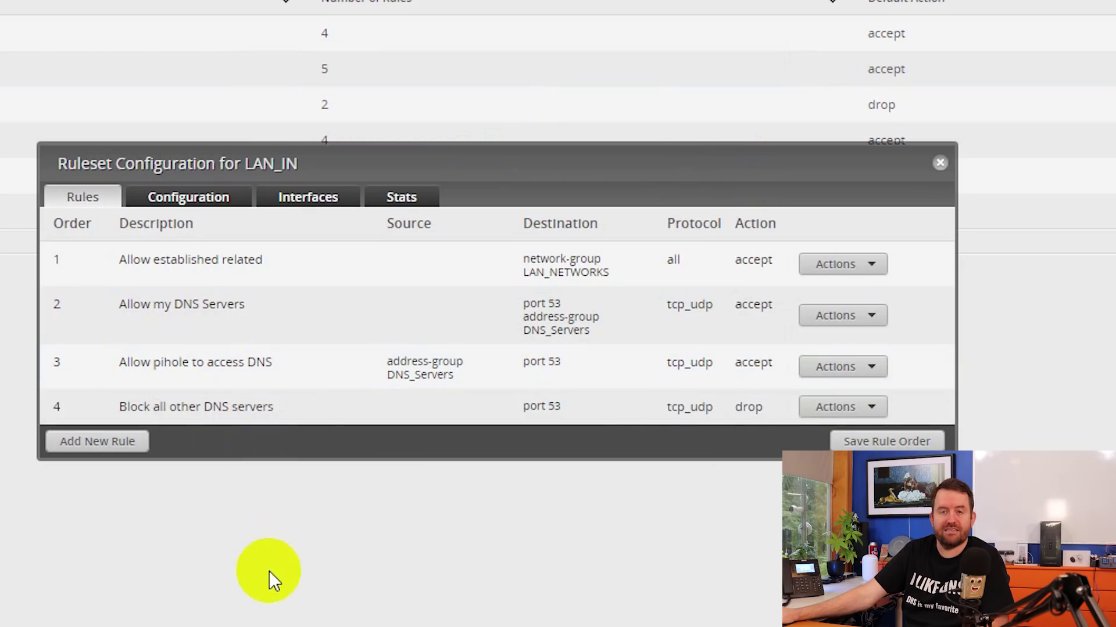
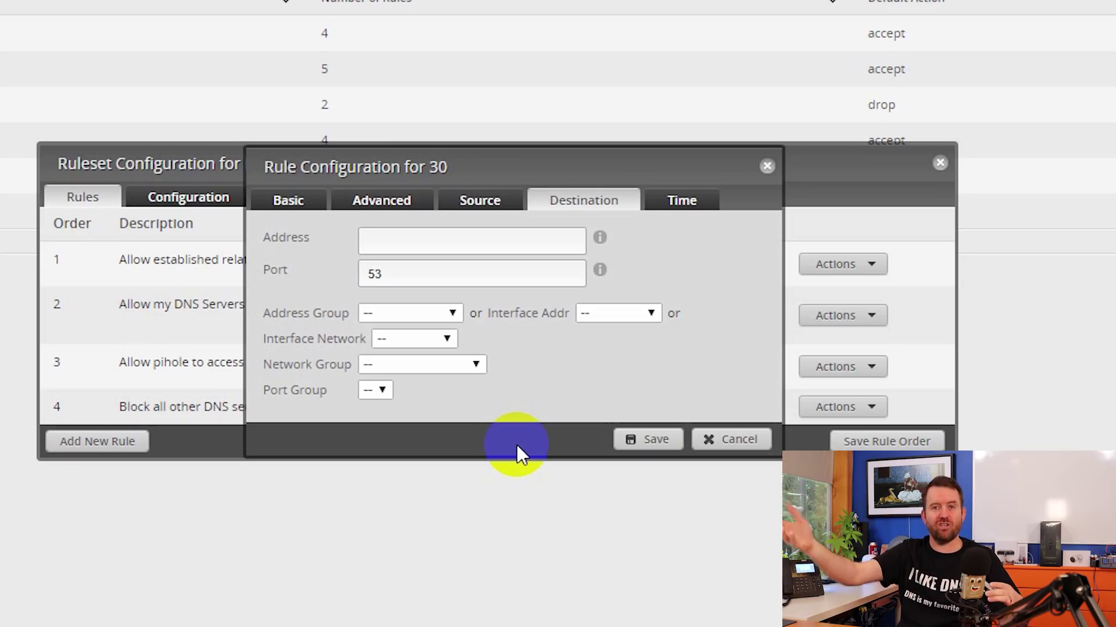
left_click(473, 231)
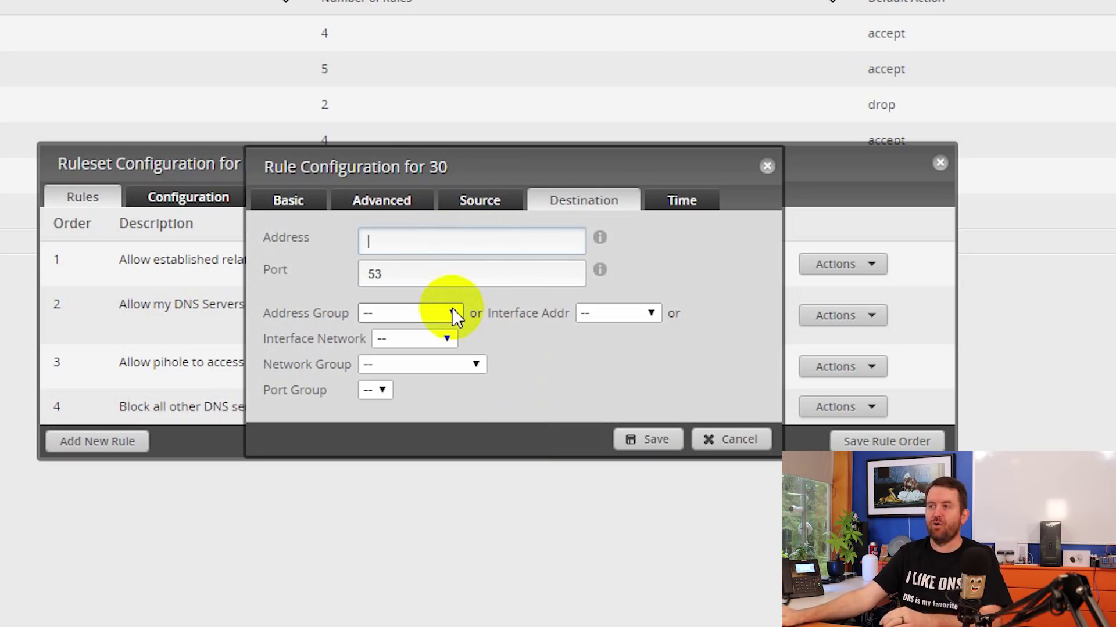
type("1.1.1.1")
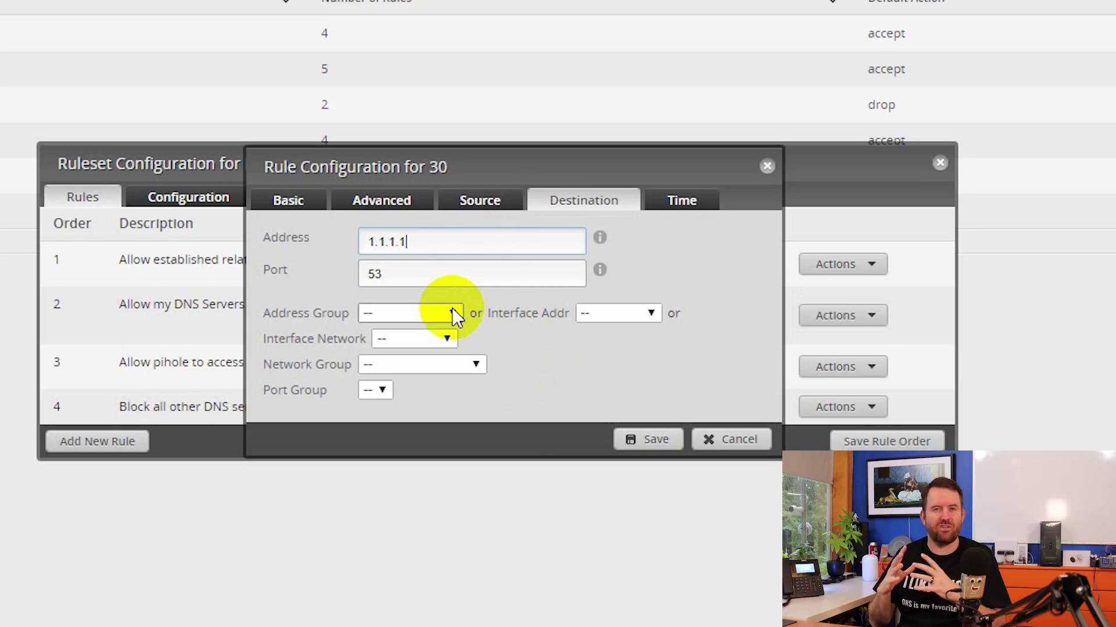
key("BackSpace")
key("BackSpace")
key("BackSpace")
key("BackSpace")
key("BackSpace")
key("BackSpace")
key("BackSpace")
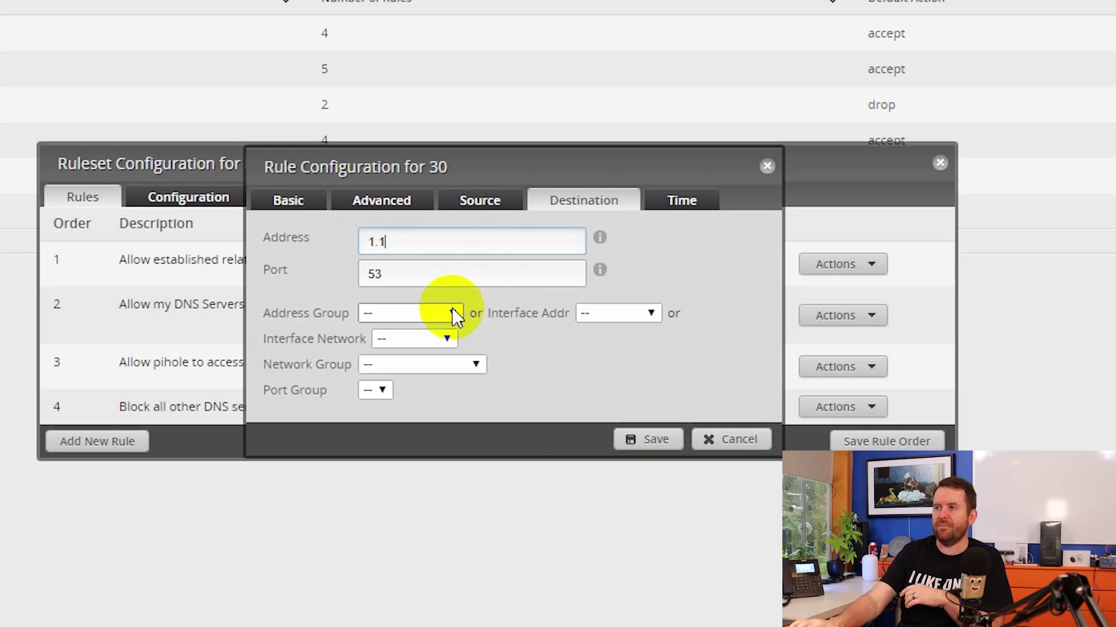
left_click(731, 440)
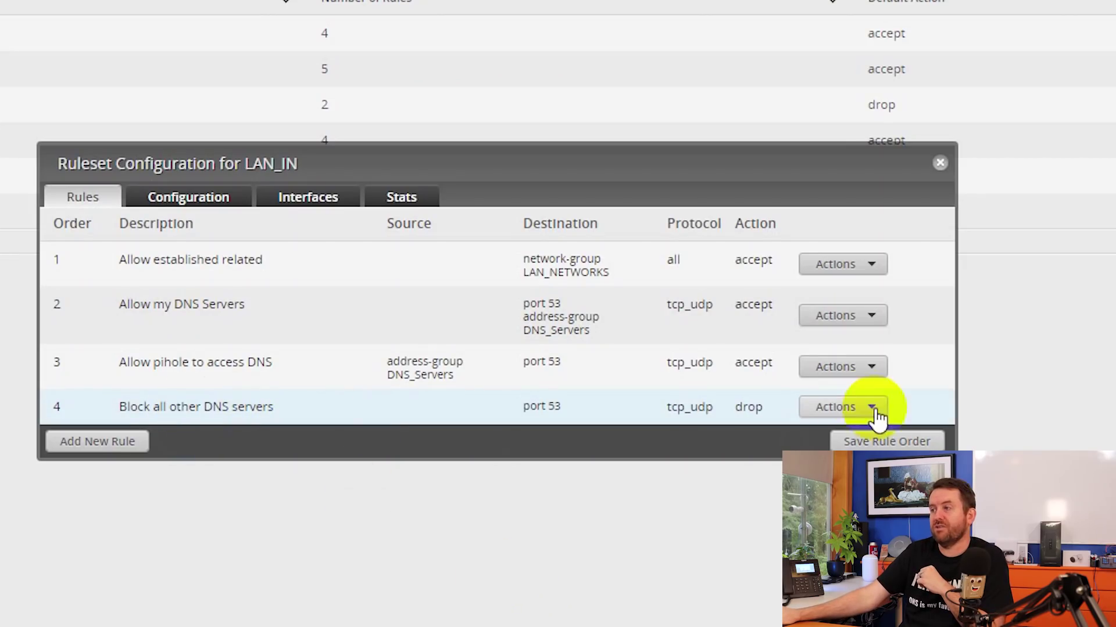
Review the action, protocol and destination port of the "Block all other DNS servers" rule, then close the LAN_IN ruleset unsaved
left_click(864, 409)
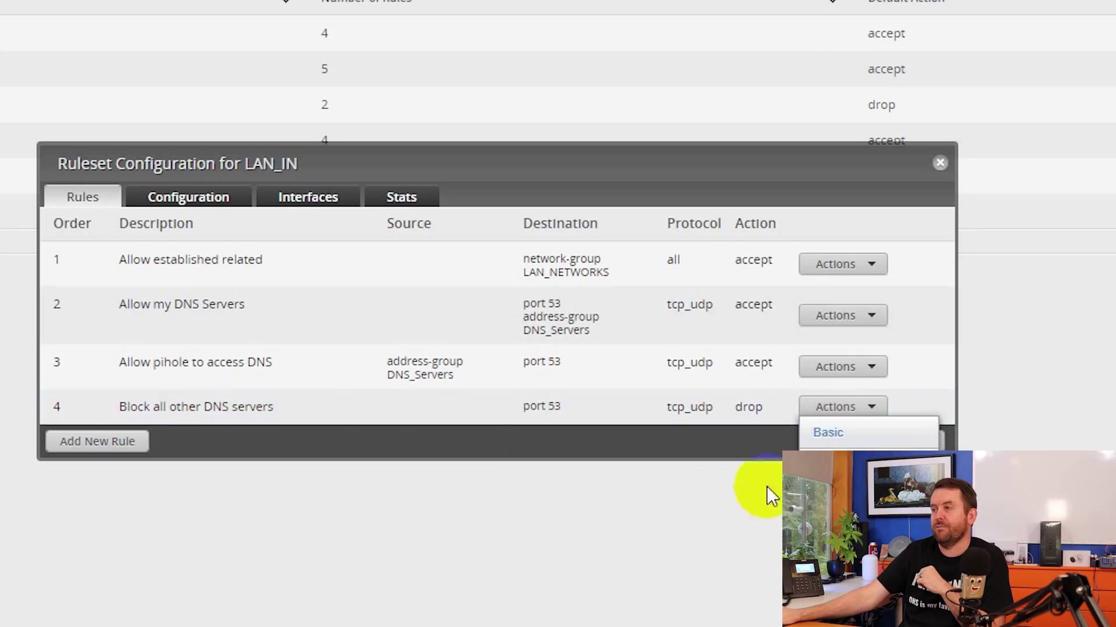
left_click(828, 432)
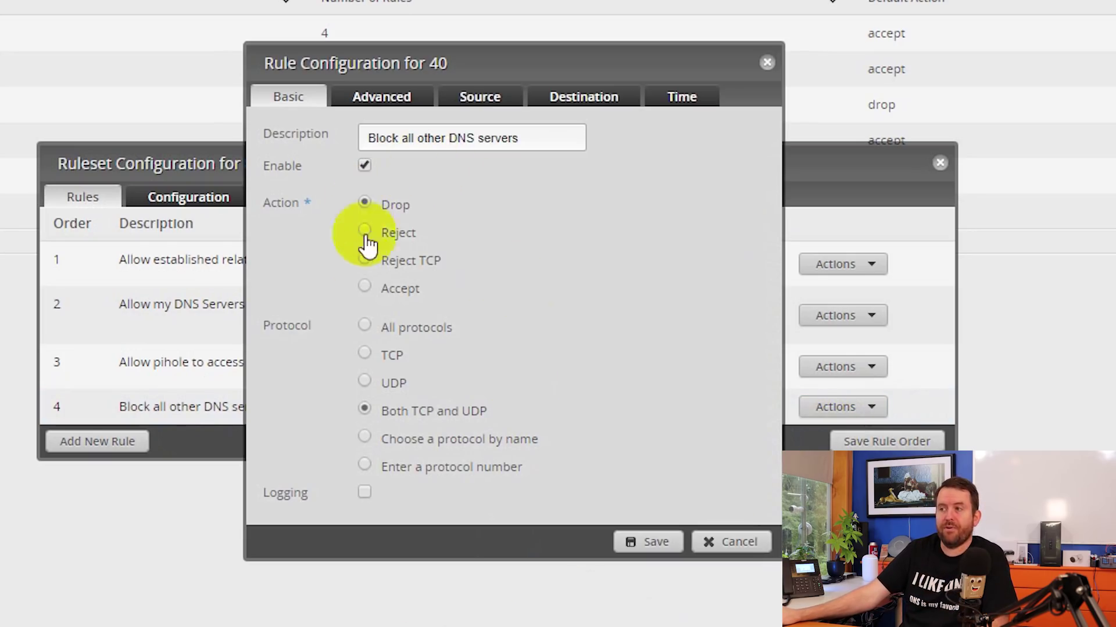
left_click_drag(379, 413, 522, 412)
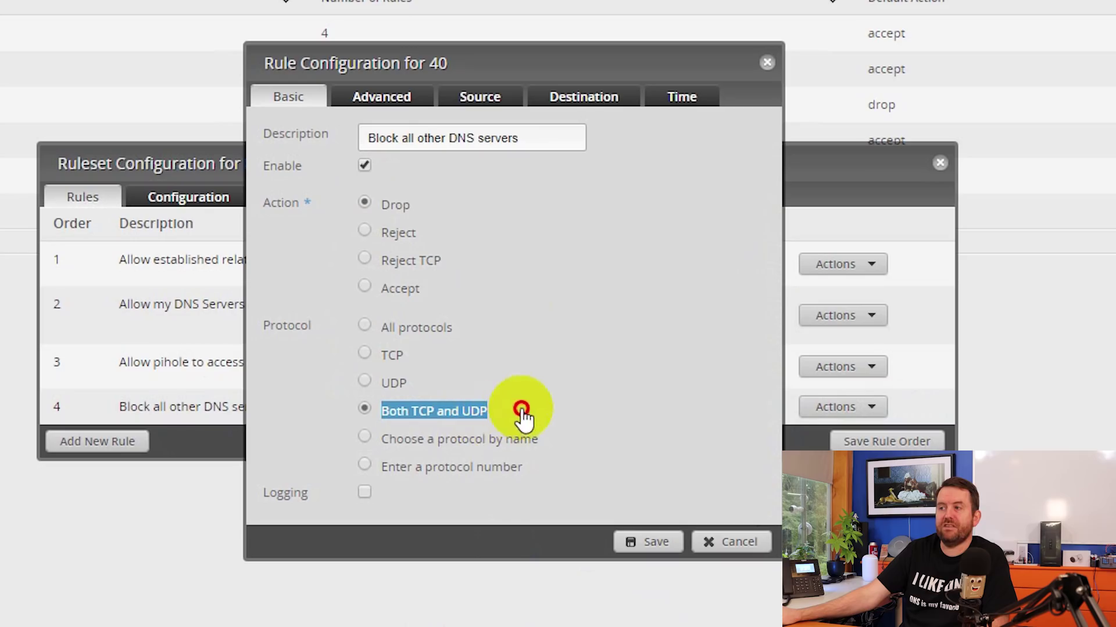
left_click(584, 96)
left_click(461, 274)
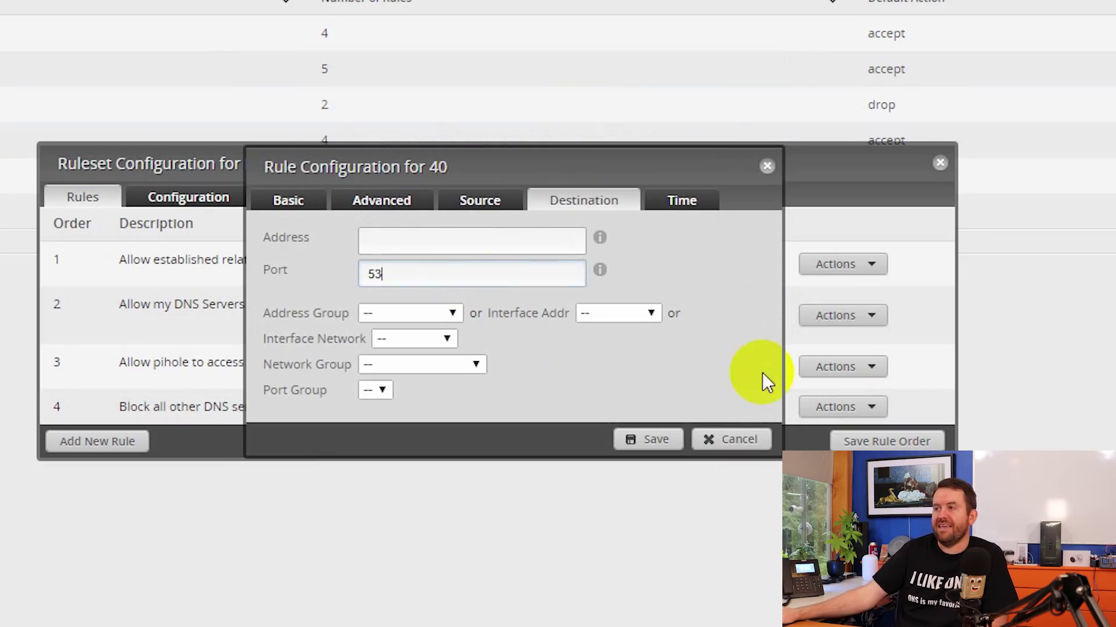
left_click(744, 441)
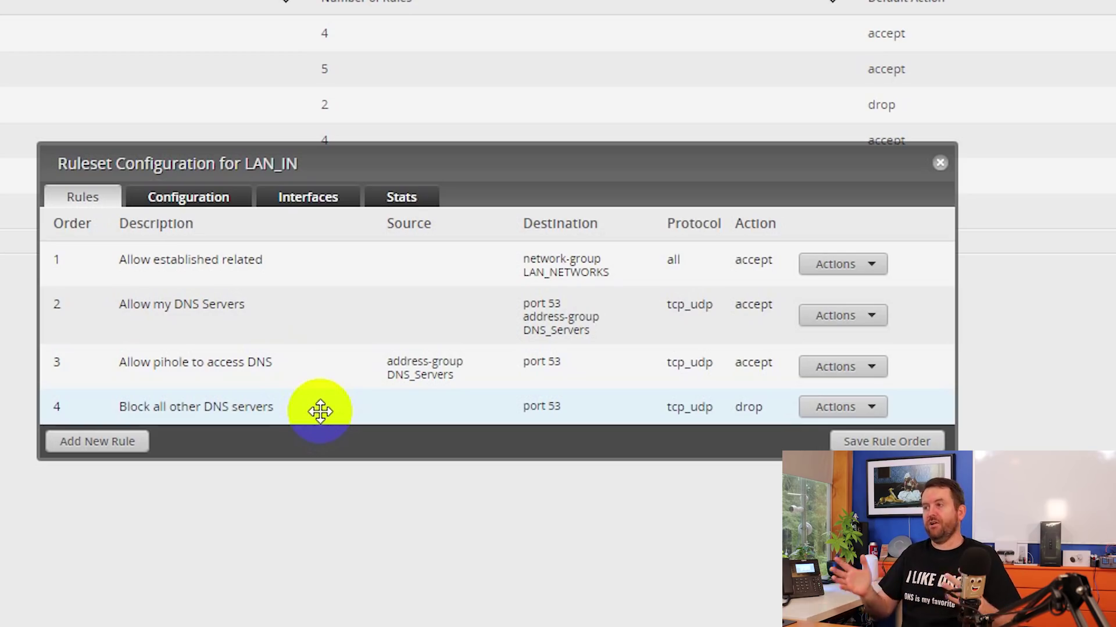
left_click(939, 163)
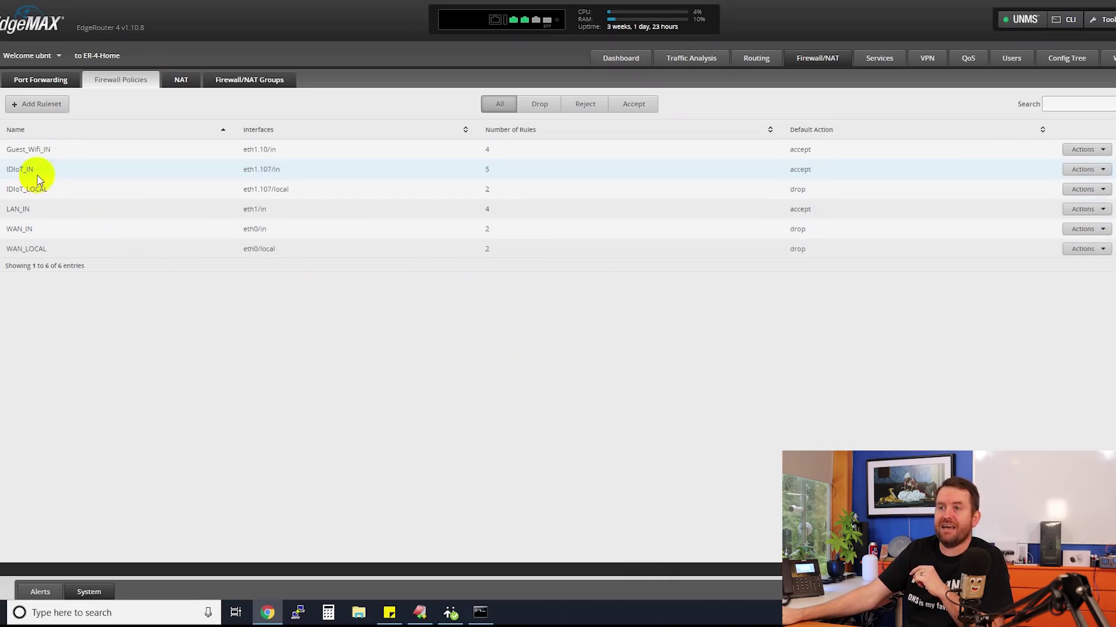
Open the rules of the IDIoT_IN firewall ruleset for review
left_click(45, 170)
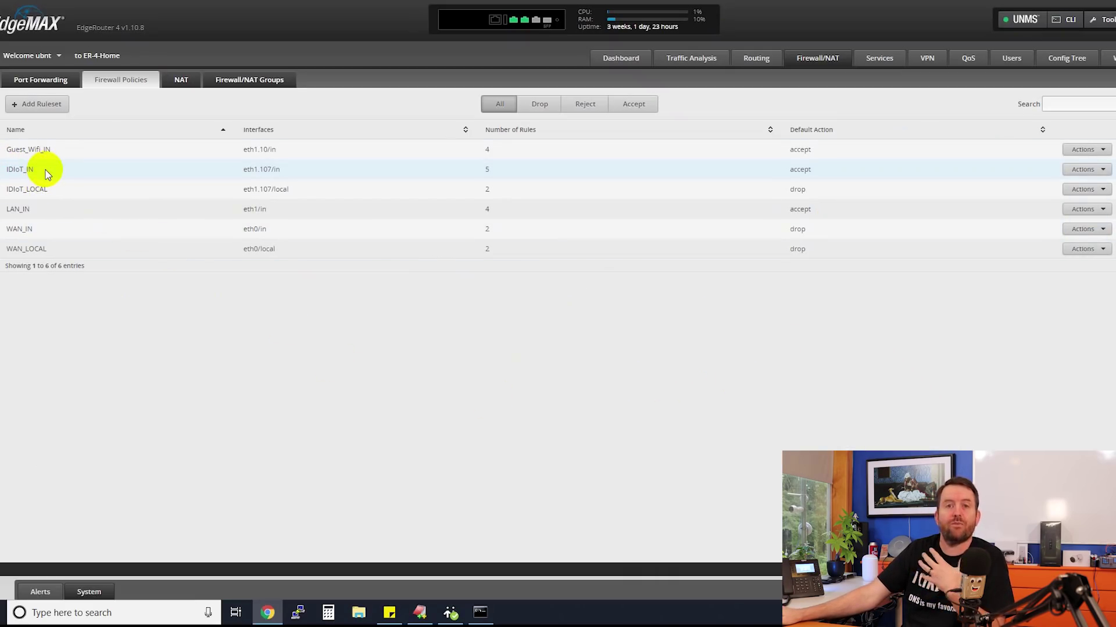
left_click(1081, 169)
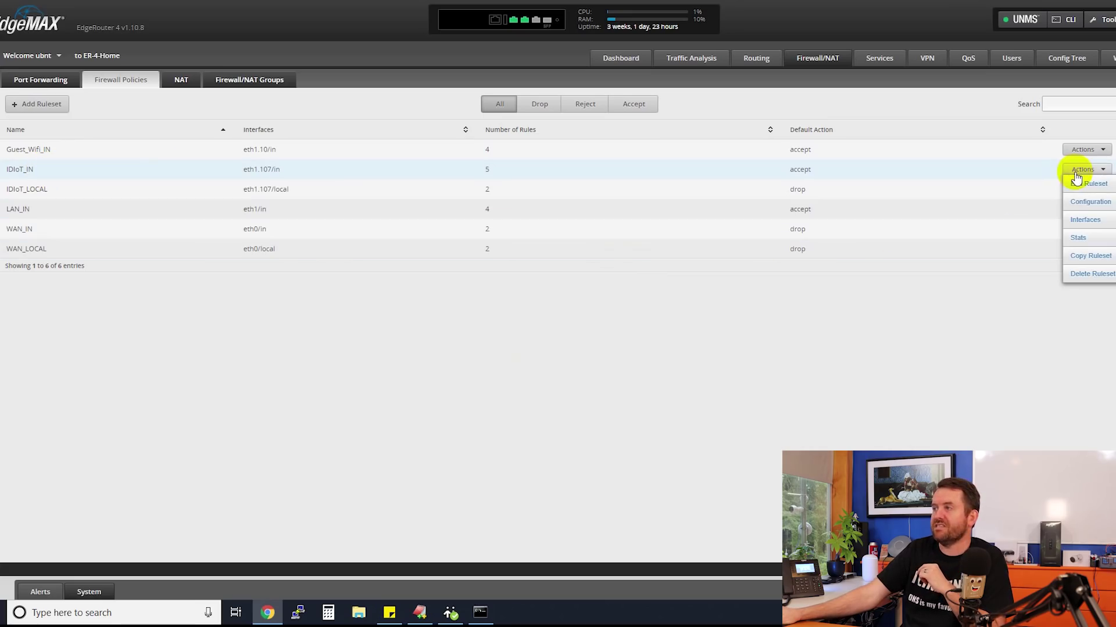
left_click(1086, 184)
left_click_drag(463, 264, 423, 254)
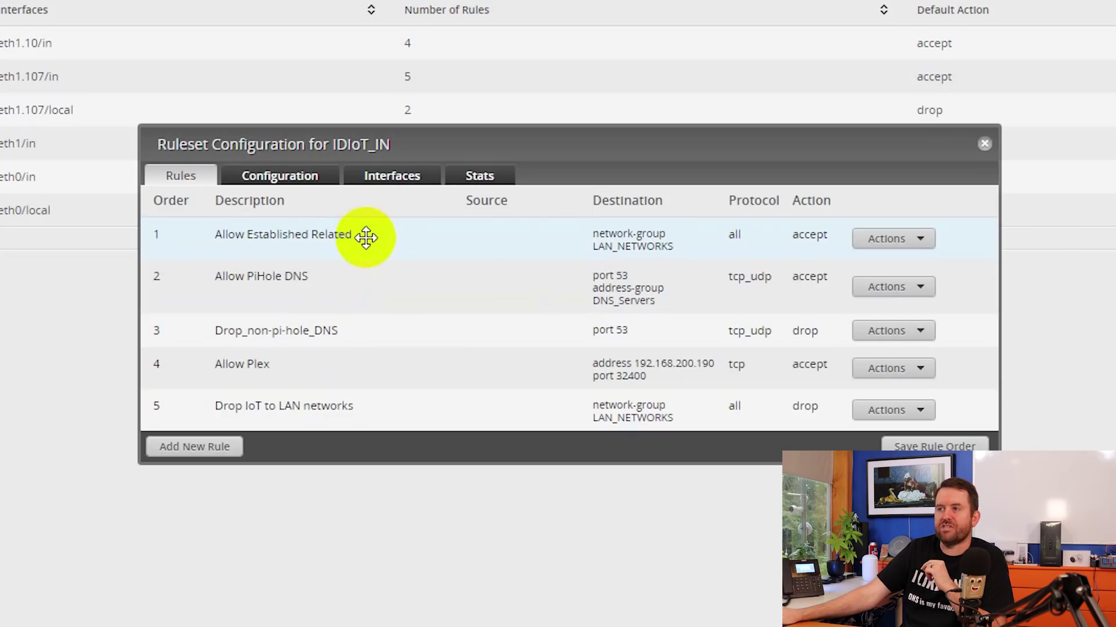
Review the action, protocol, destination port and address group of the "Allow PiHole DNS" rule in IDIoT_IN, then cancel
left_click_drag(299, 218, 308, 223)
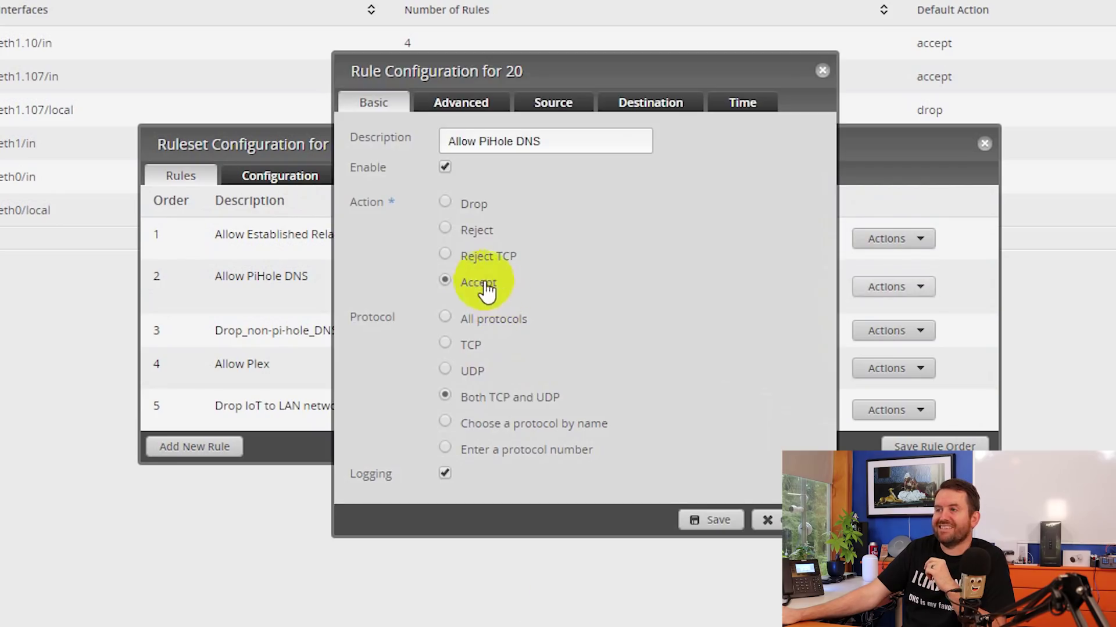
left_click_drag(465, 397, 562, 397)
left_click(610, 110)
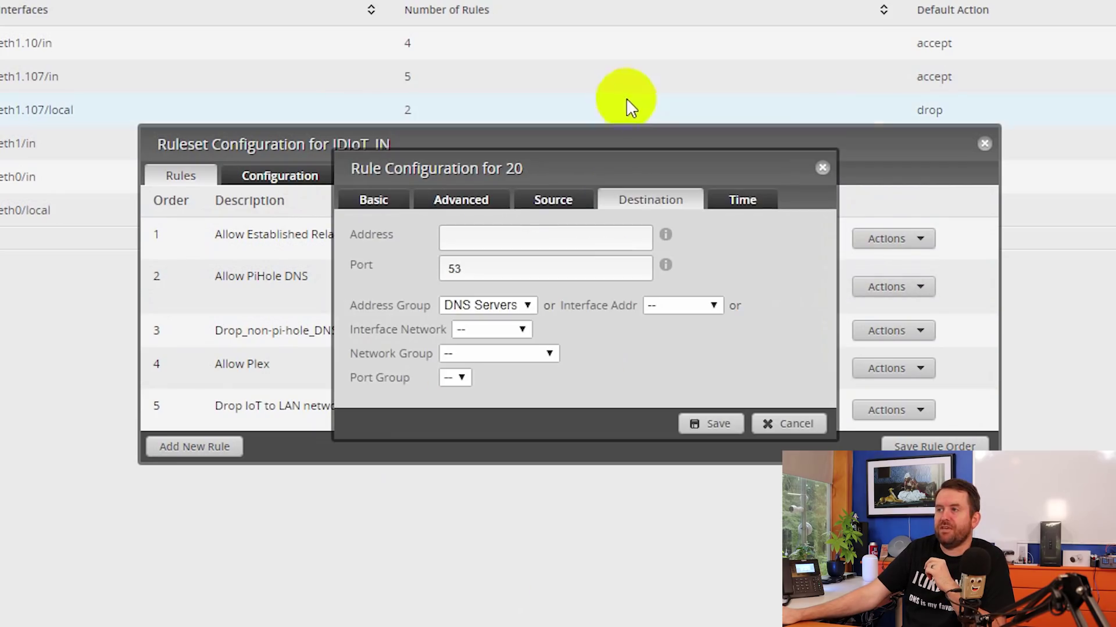
left_click(485, 265)
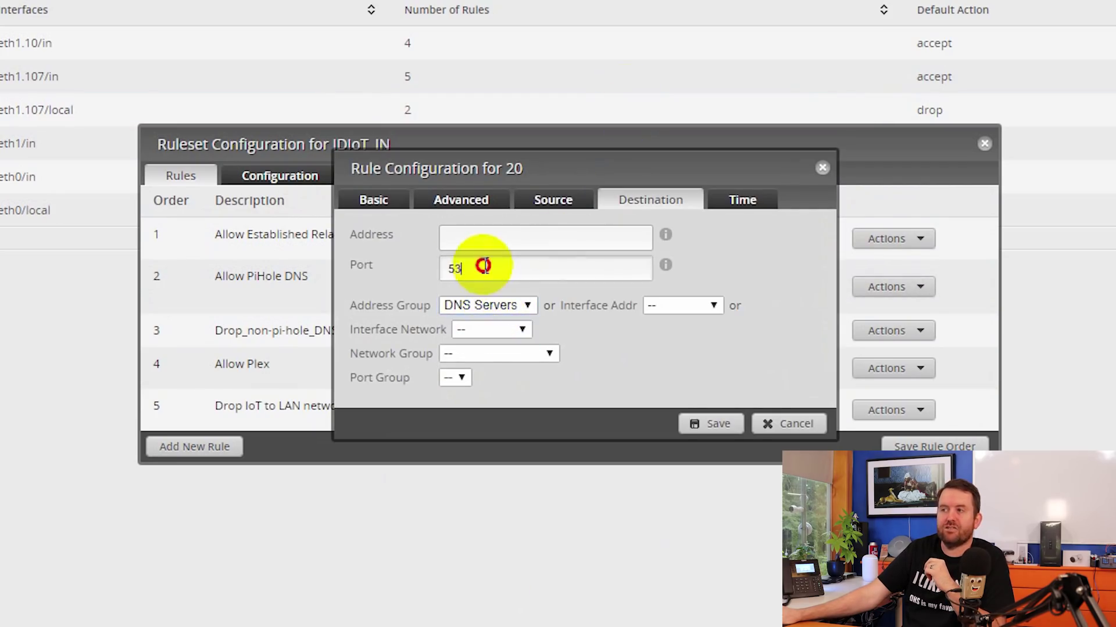
left_click(786, 429)
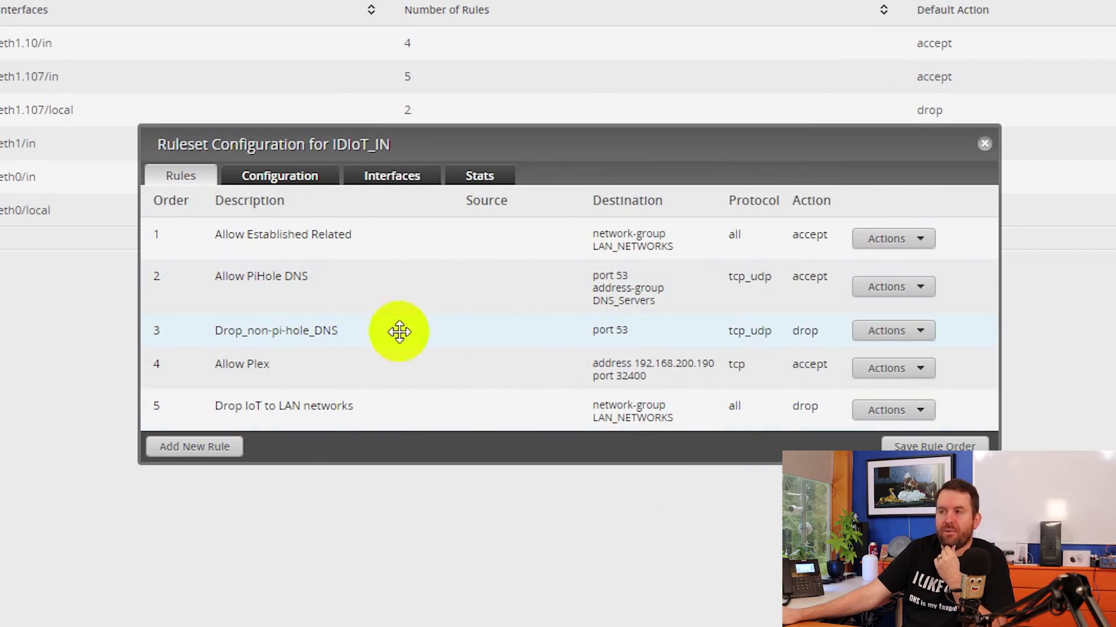
Review the action, protocol and destination port of the "Drop_non-pi-hole_DNS" rule in IDIoT_IN, then cancel
left_click(905, 337)
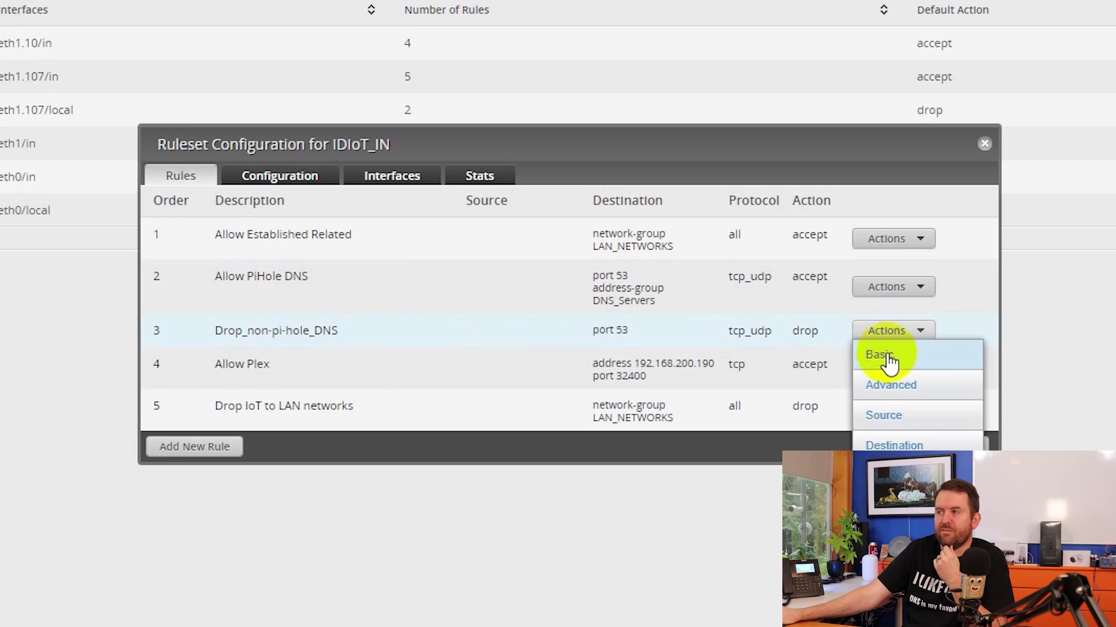
left_click(884, 357)
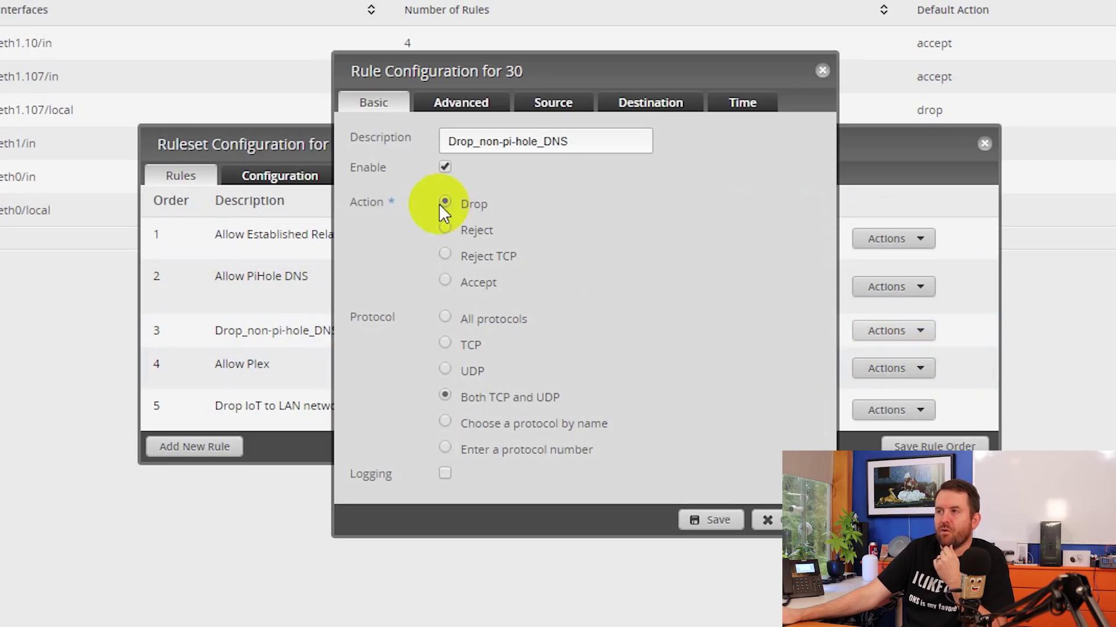
left_click(640, 105)
double_click(568, 269)
left_click(563, 265)
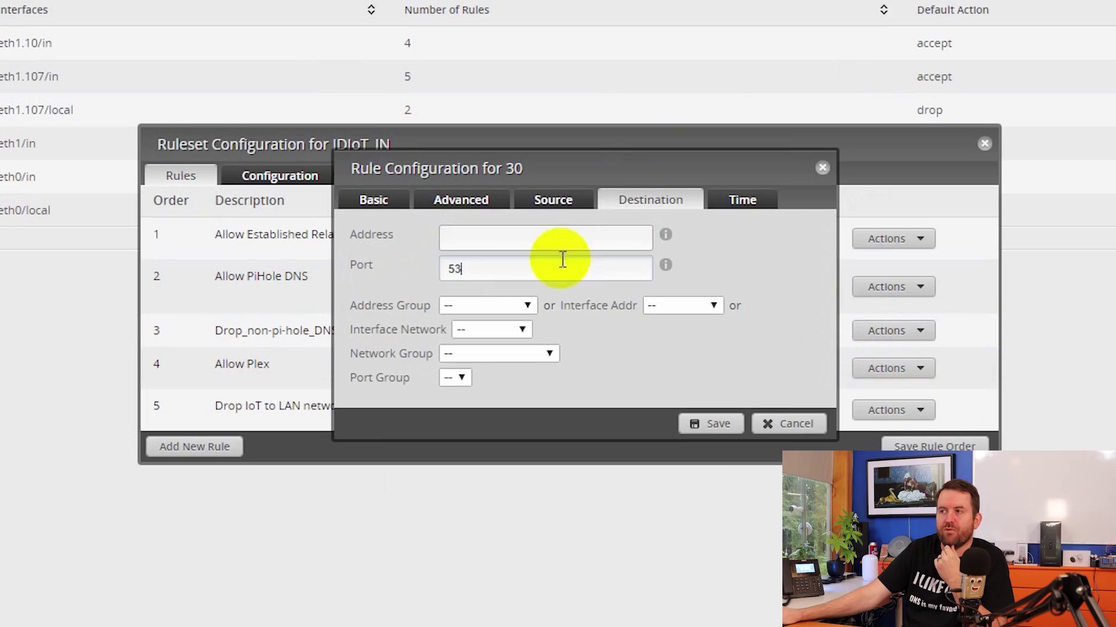
left_click(794, 424)
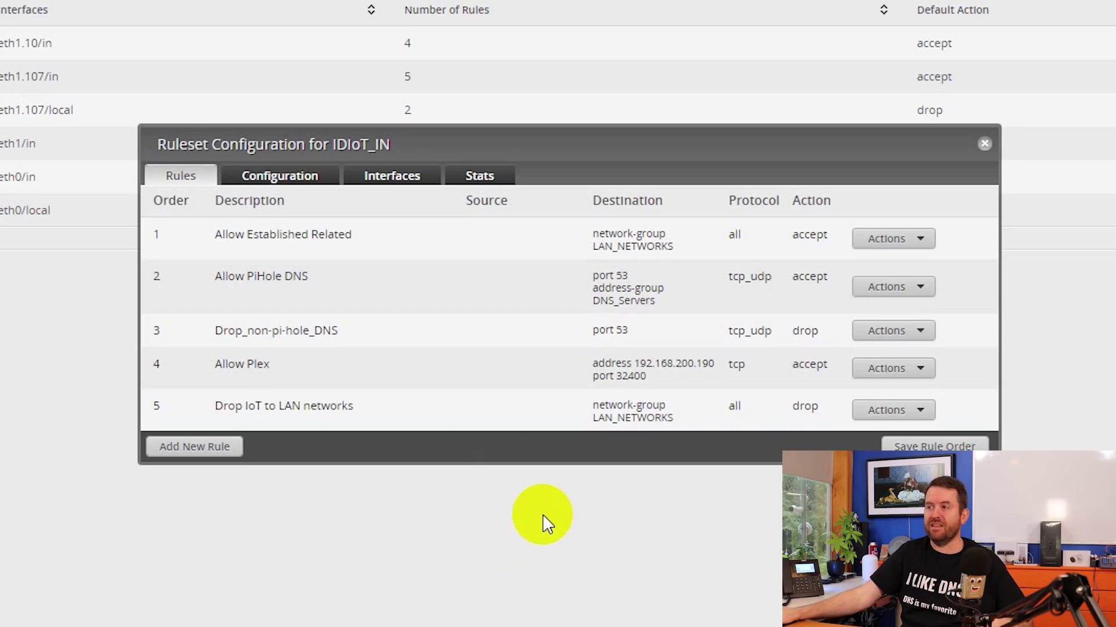
Open the "Drop IoT to LAN networks" rule in IDIoT_IN and review its action, protocol and destination network group
left_click(893, 410)
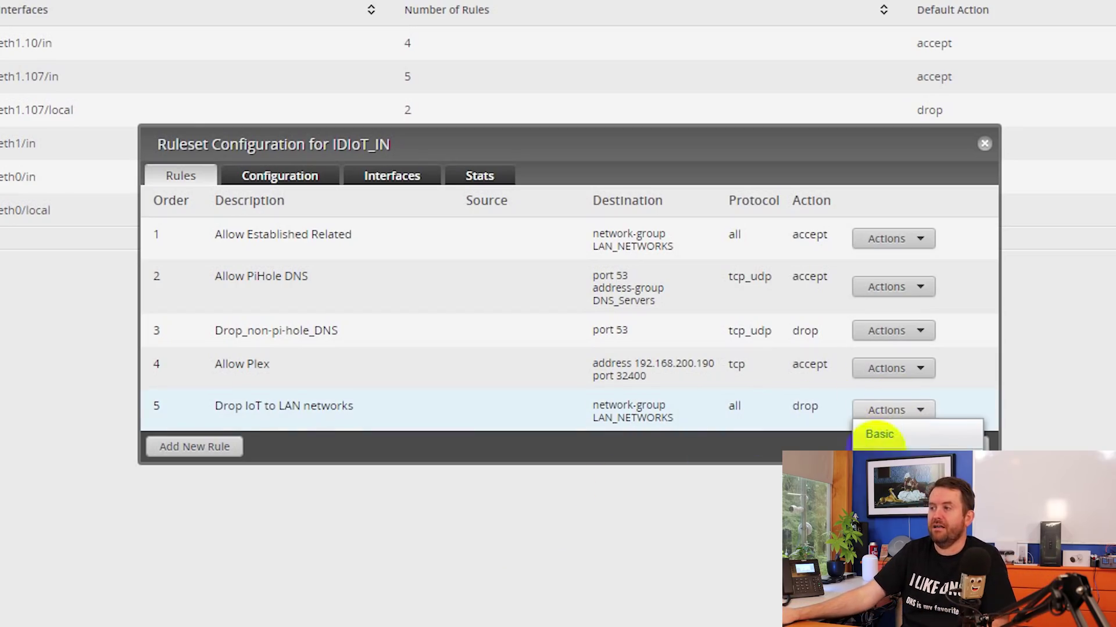
left_click(895, 435)
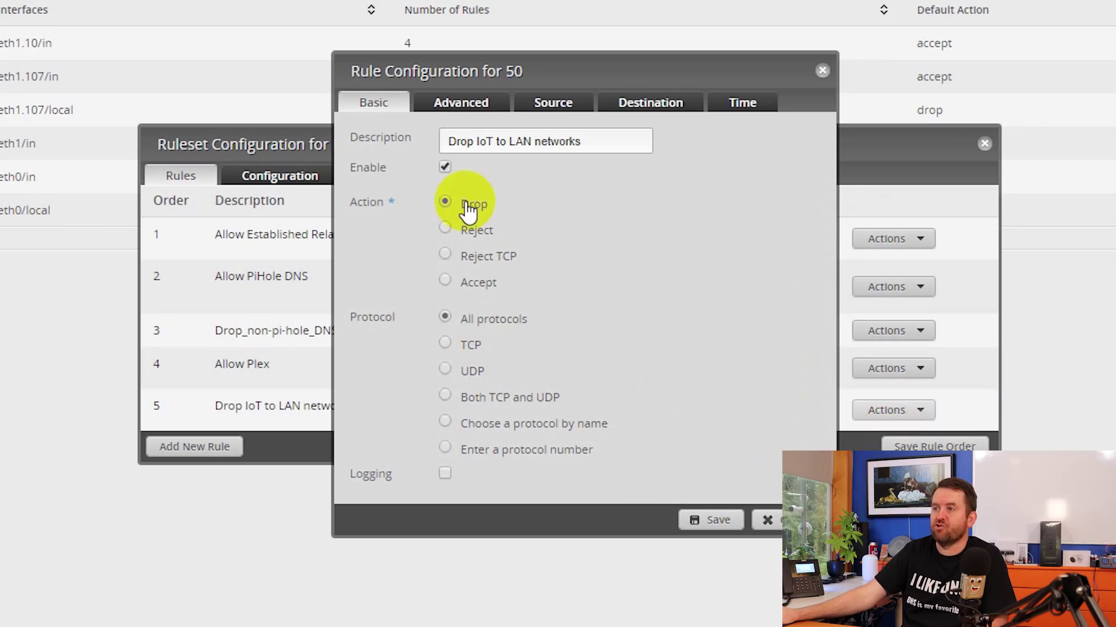
left_click(654, 104)
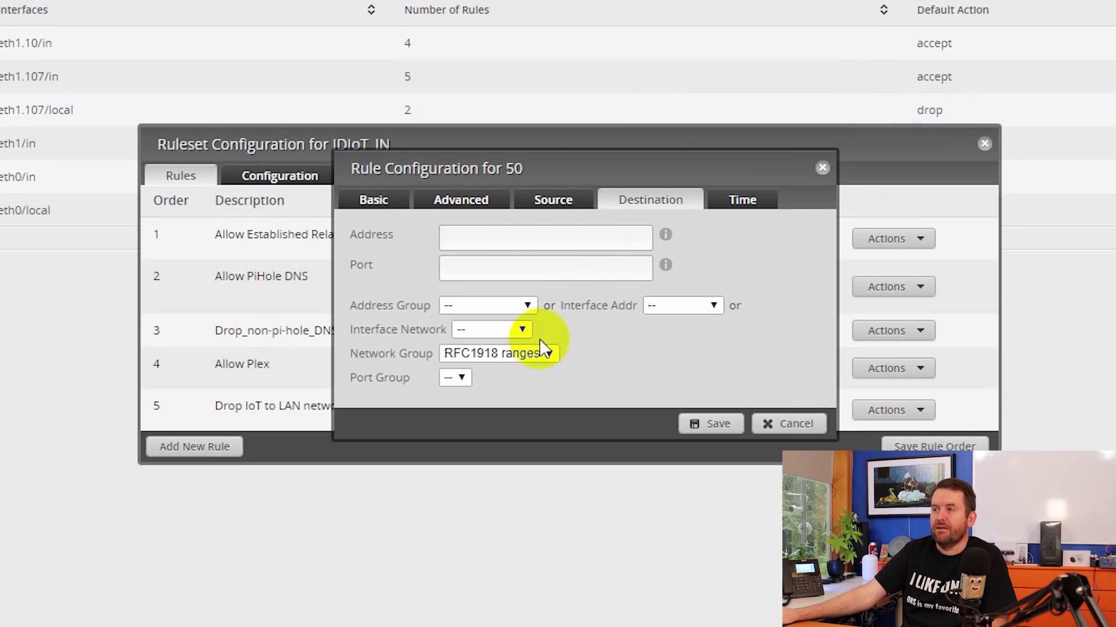
left_click(499, 355)
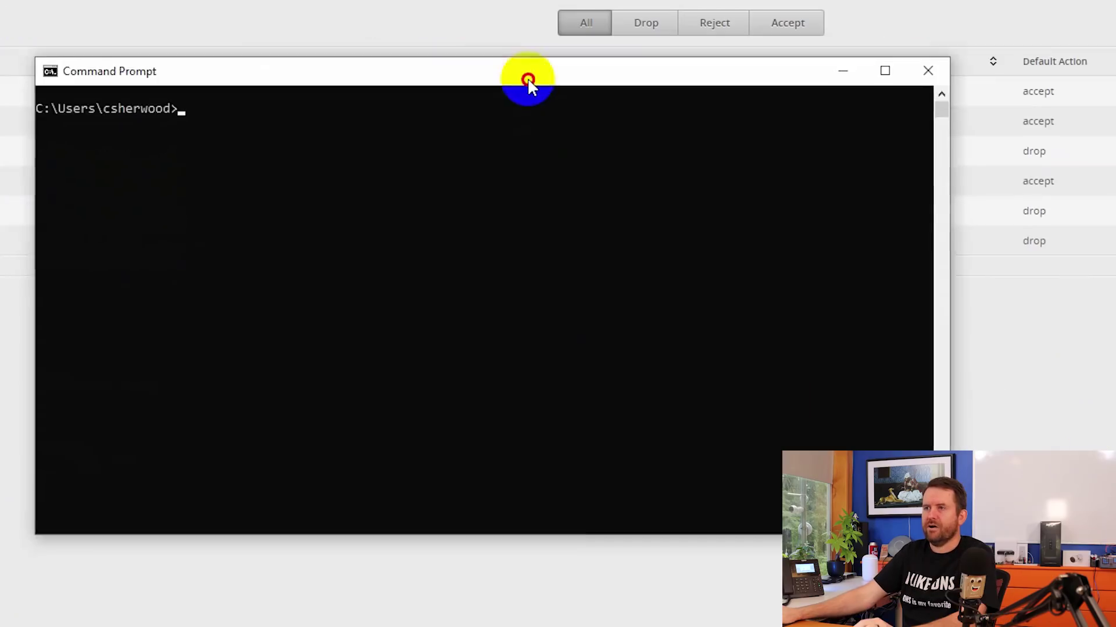
left_click_drag(527, 78, 508, 57)
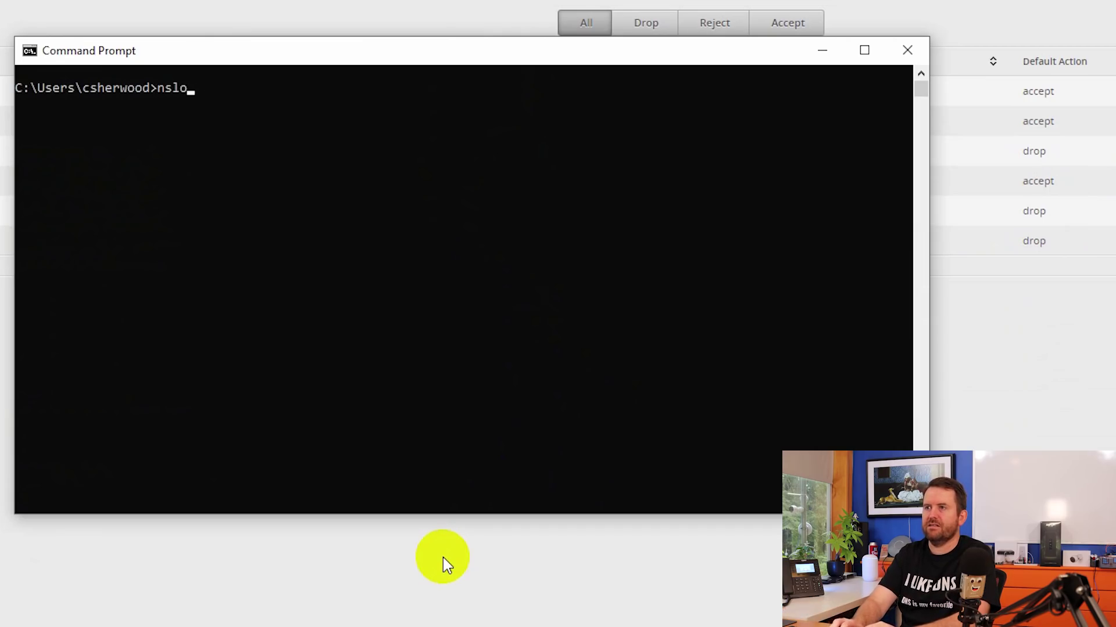
key("Return")
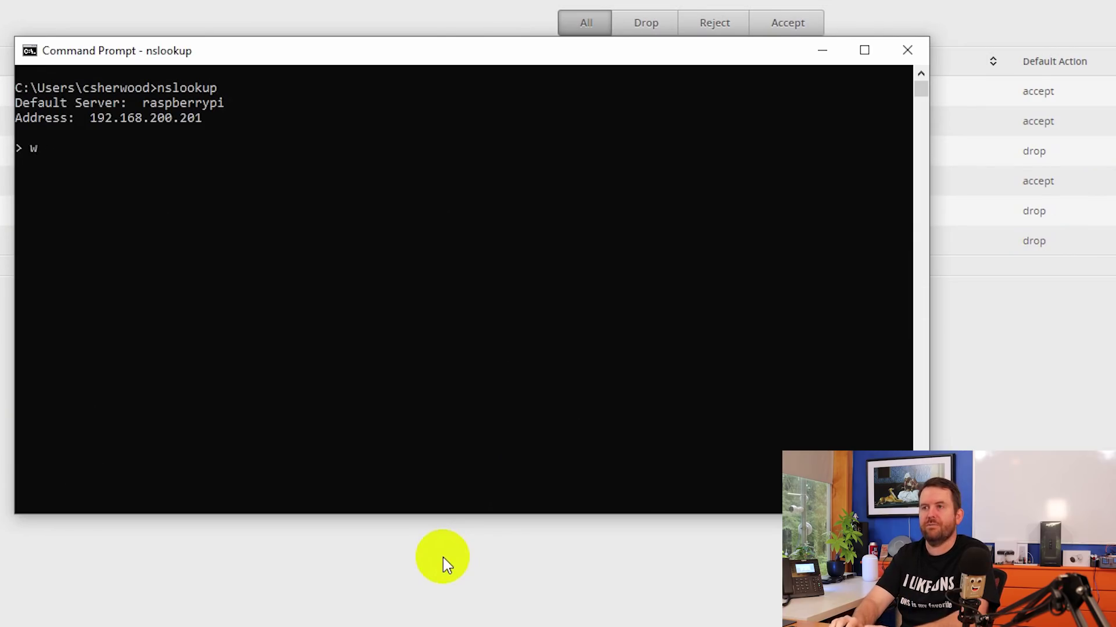
key("Return")
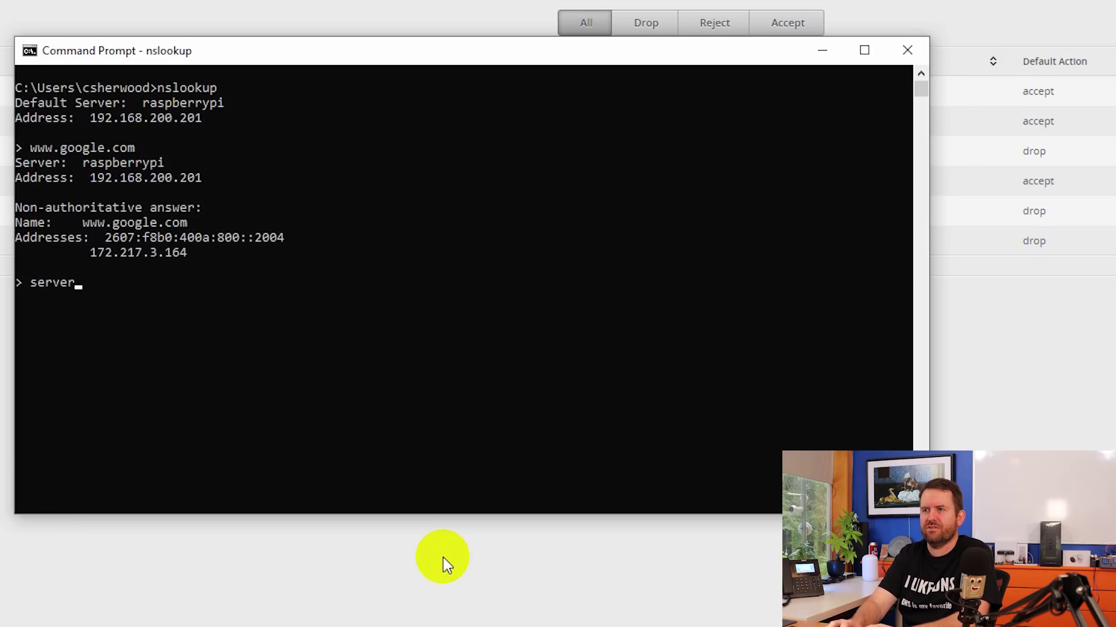
Try to switch the nslookup session to another DNS server with server=192.168.200.206, then interrupt the session
type("192.168")
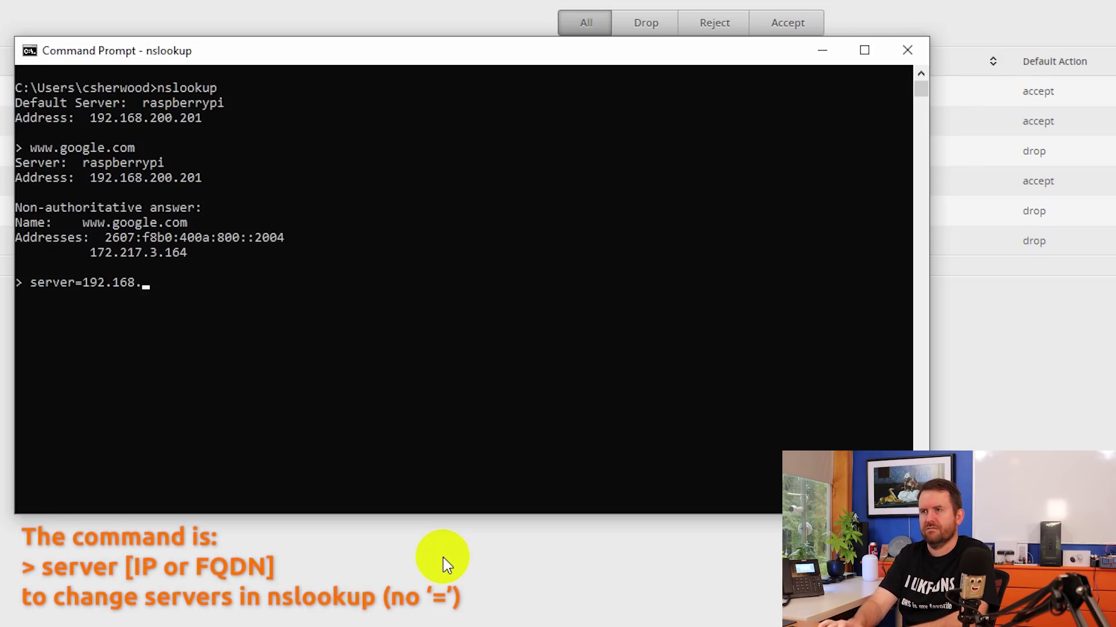
type(".200.206")
key("Return")
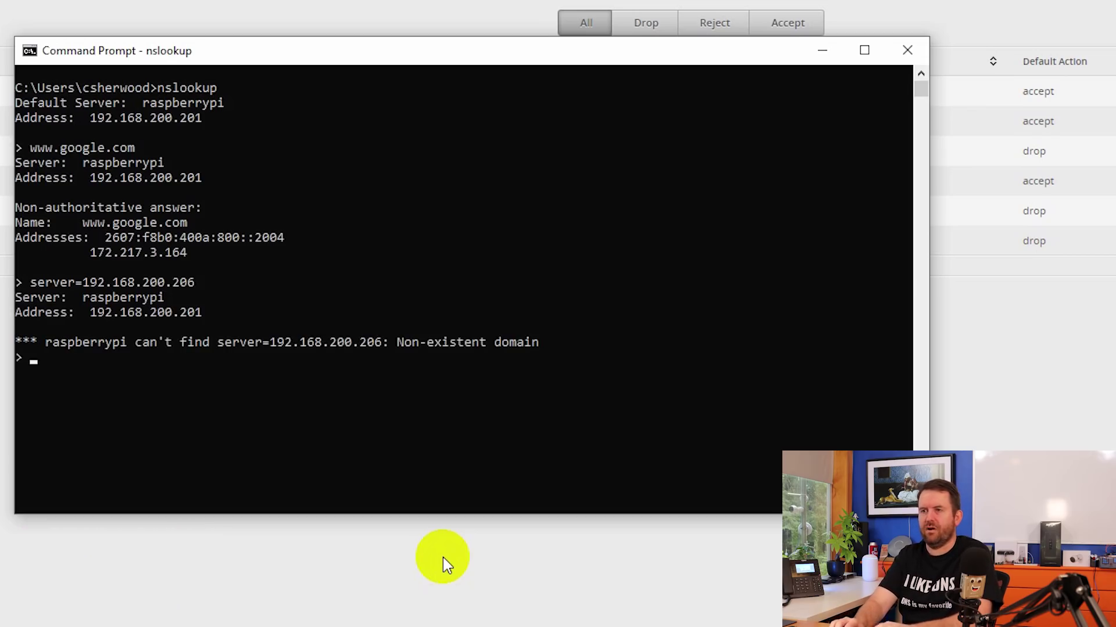
key("ctrl+c")
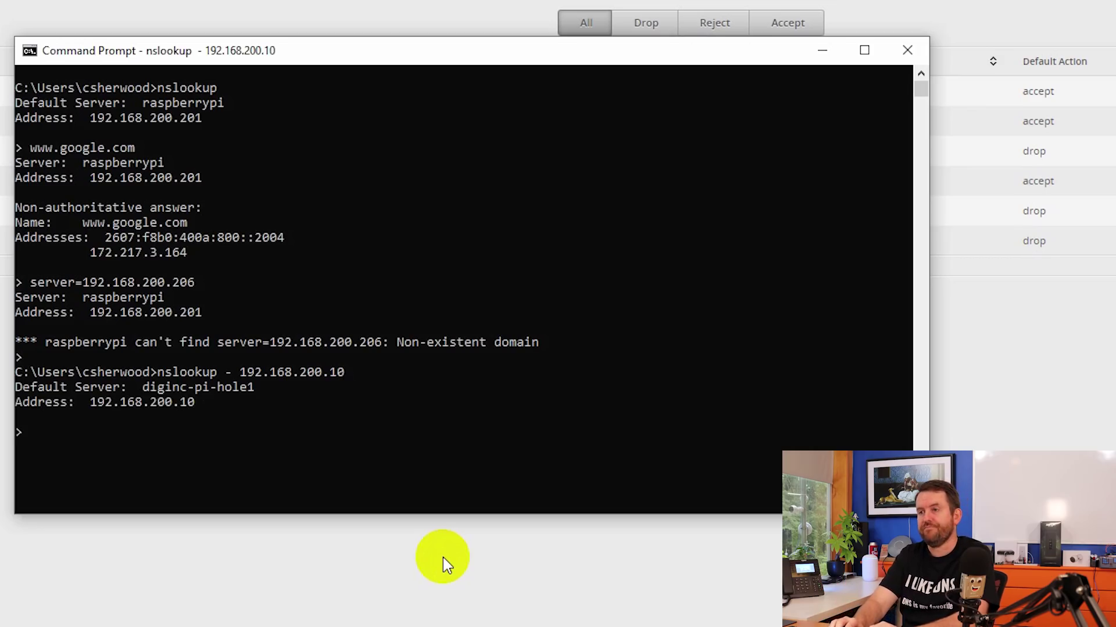
type("ww.google.com")
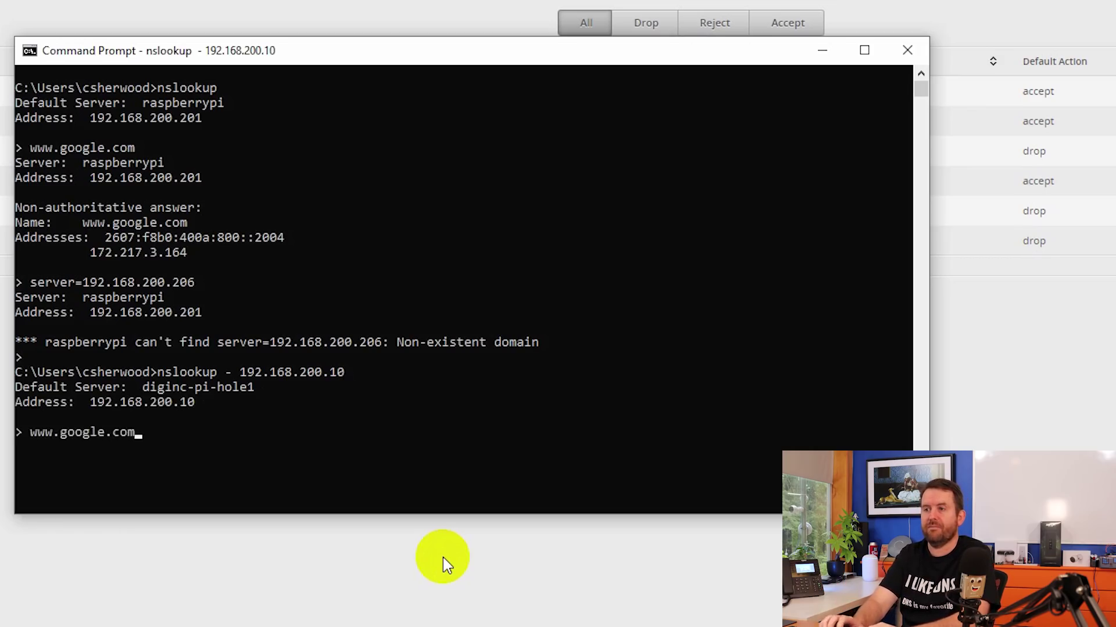
key("BackSpace")
key("BackSpace")
key("BackSpace")
key("BackSpace")
key("BackSpace")
key("BackSpace")
key("BackSpace")
key("BackSpace")
type("bing.com")
key("Return")
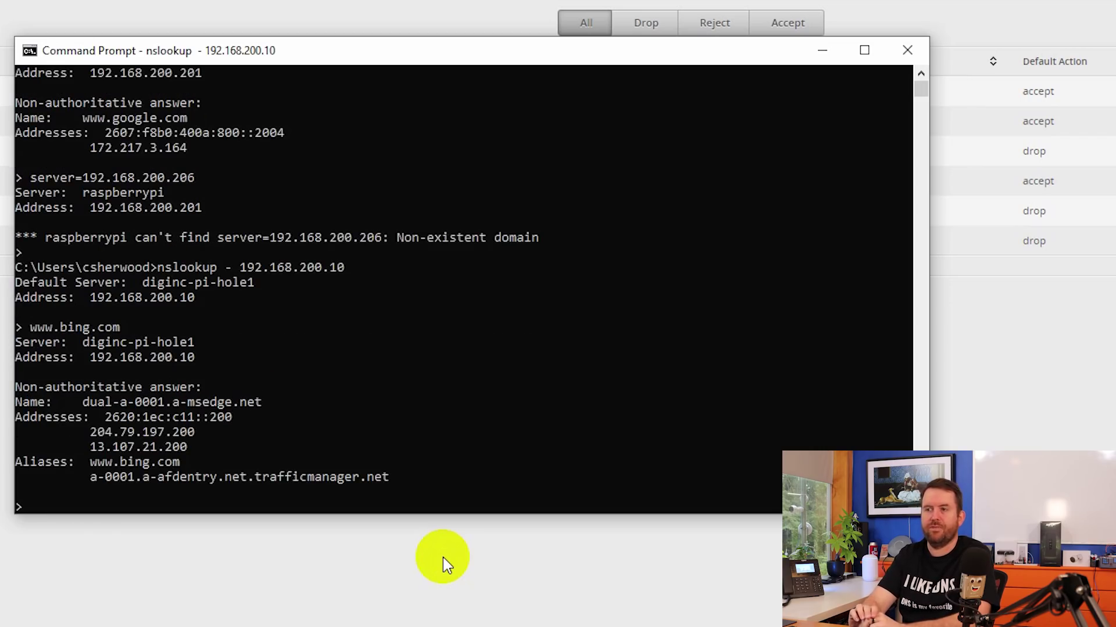
type("eixt")
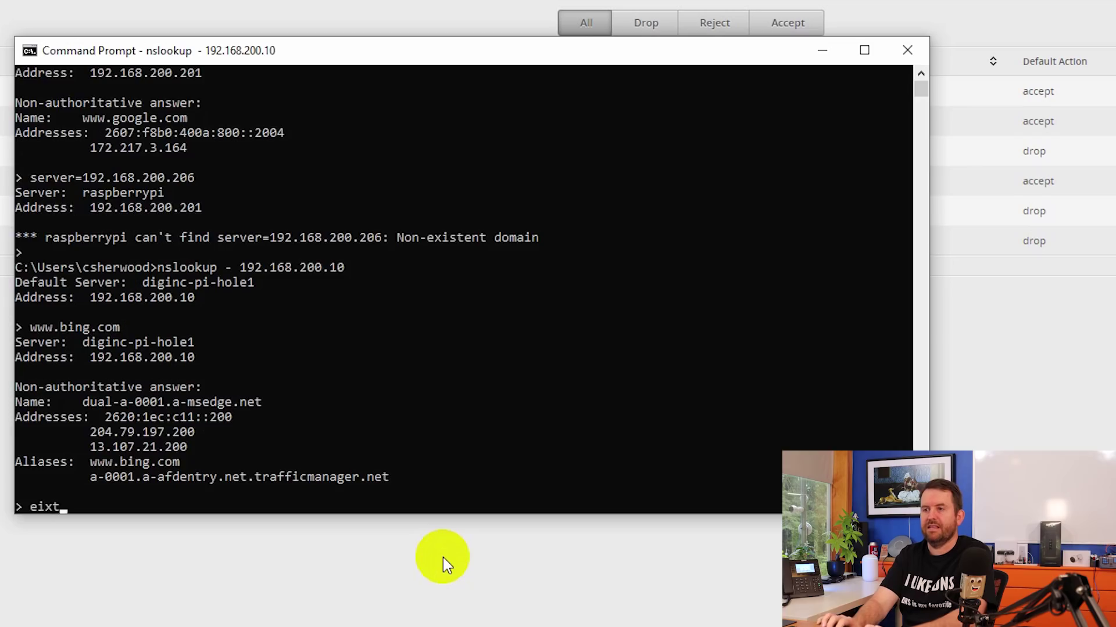
key("Return")
type("exit")
key("Return")
type("nsloo")
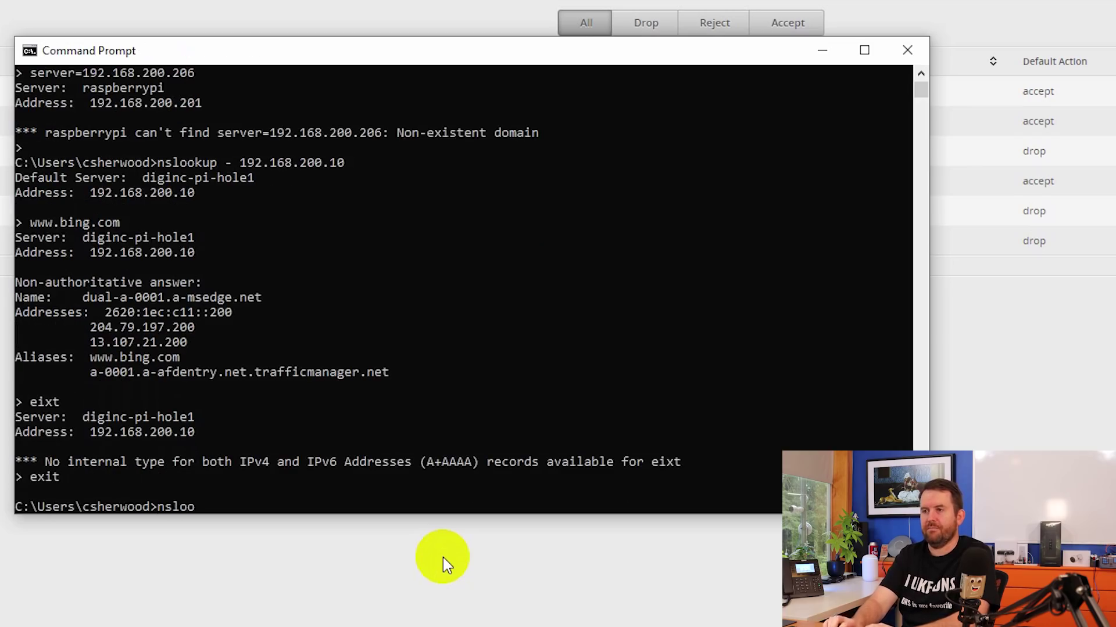
type("kup 1")
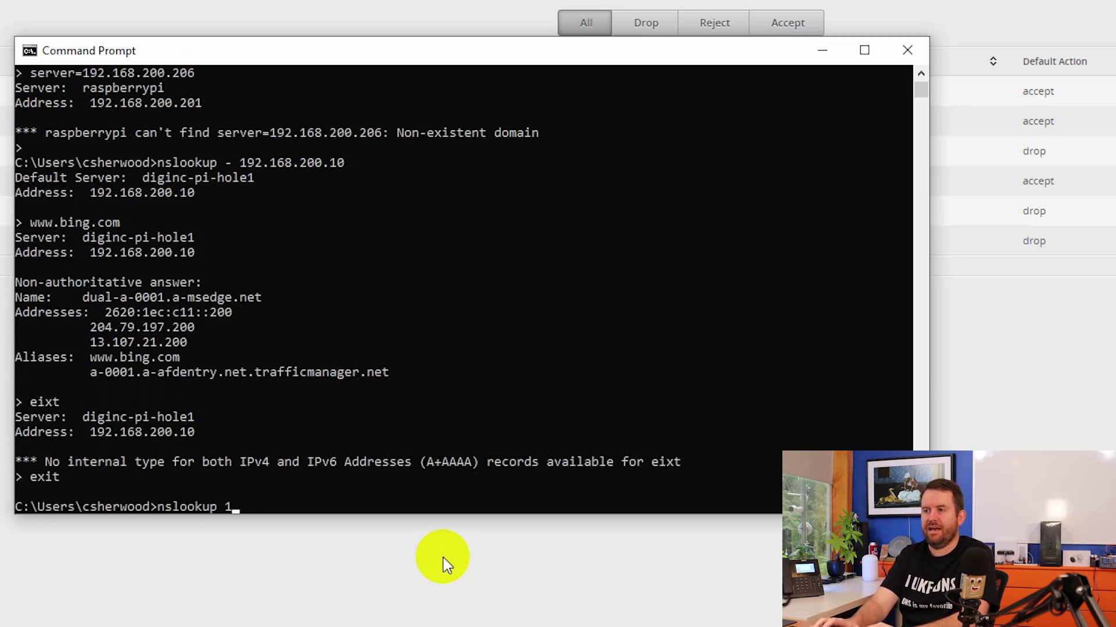
type(".1.1.1.1.1")
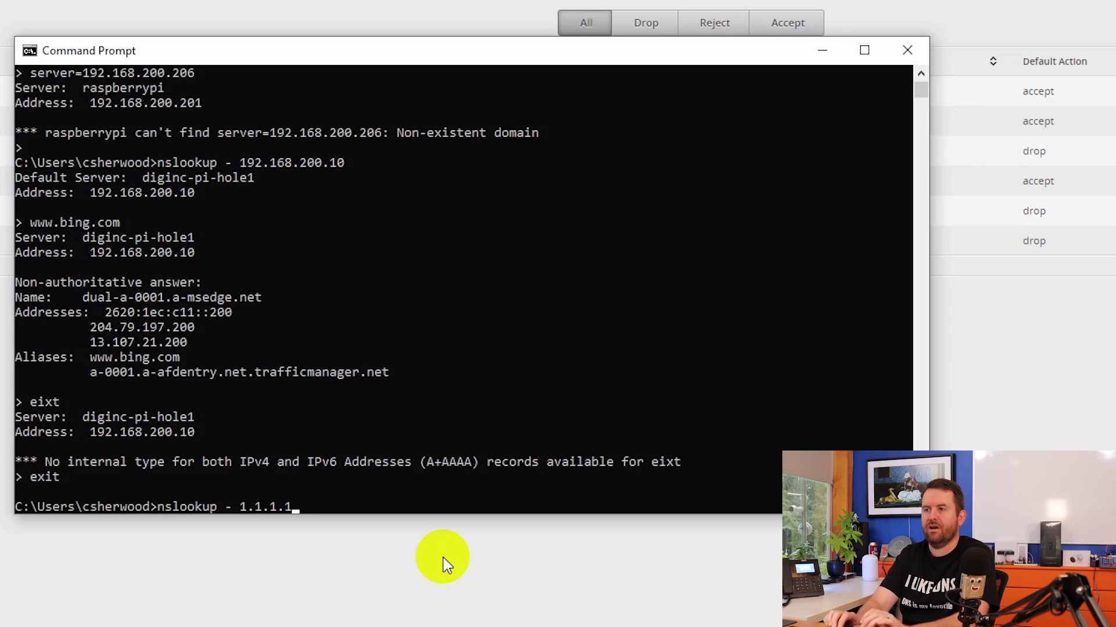
key("Return")
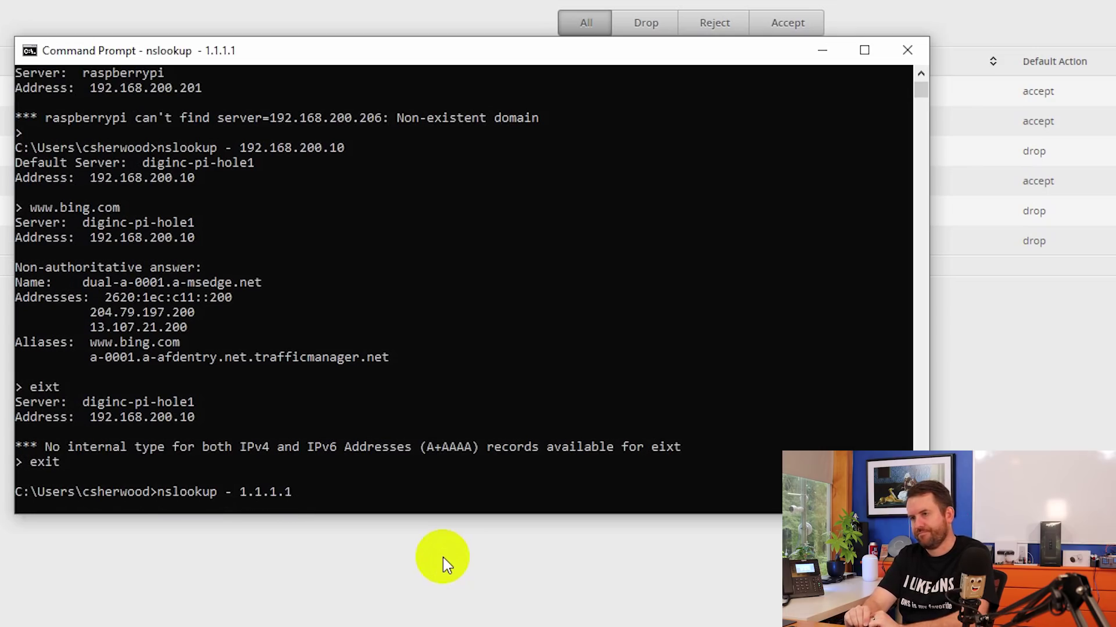
type("www.slatshdot.org")
key("Return")
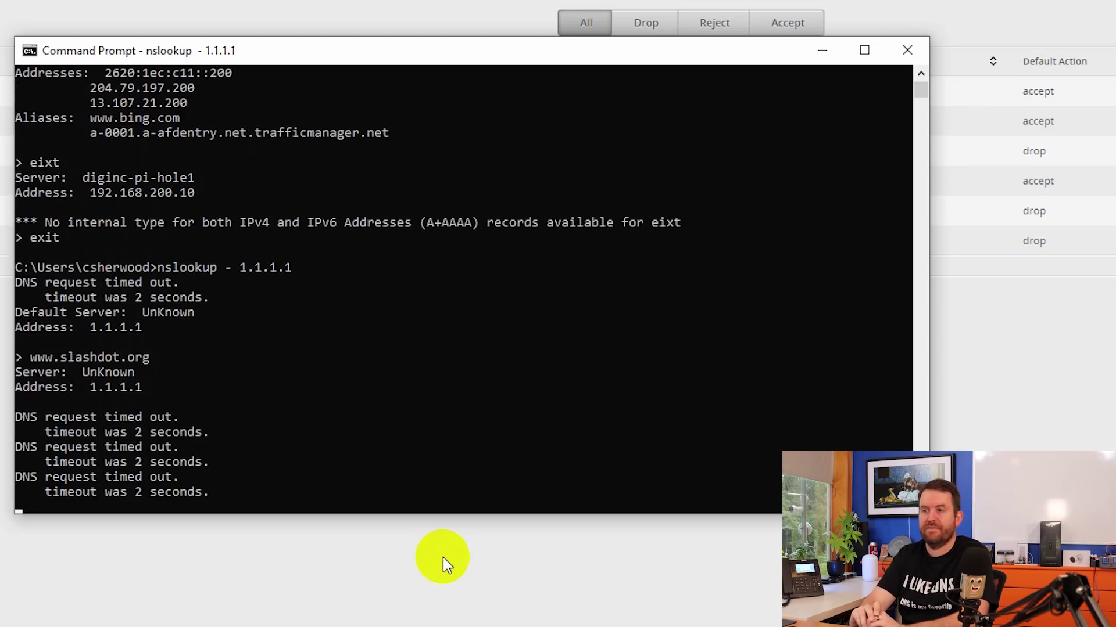
Interrupt the current nslookup session and start a new one against the local DNS server 192.168.200.206
key("ctrl+c")
key("Up")
key("BackSpace")
key("BackSpace")
key("BackSpace")
key("BackSpace")
key("BackSpace")
key("BackSpace")
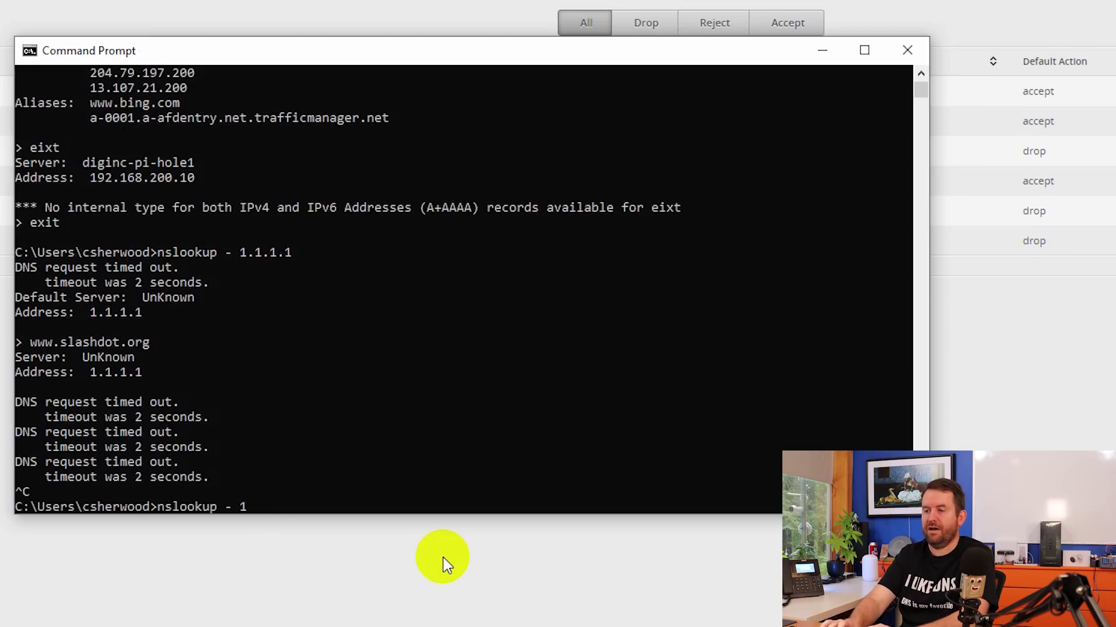
type("92.168.200.206")
key("Return")
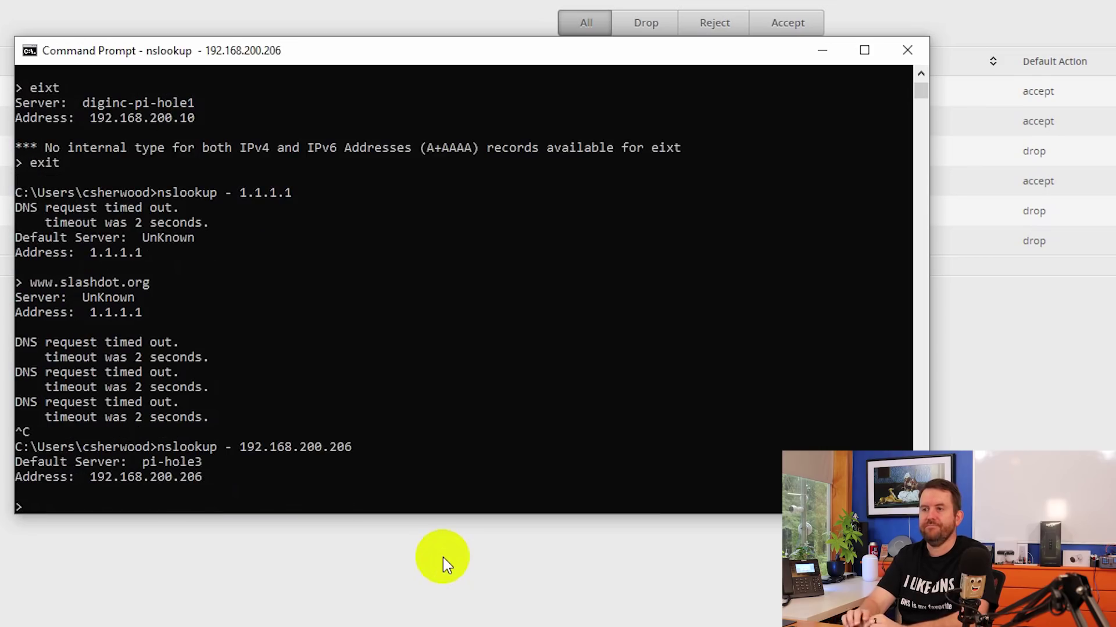
type("www.slashdot.")
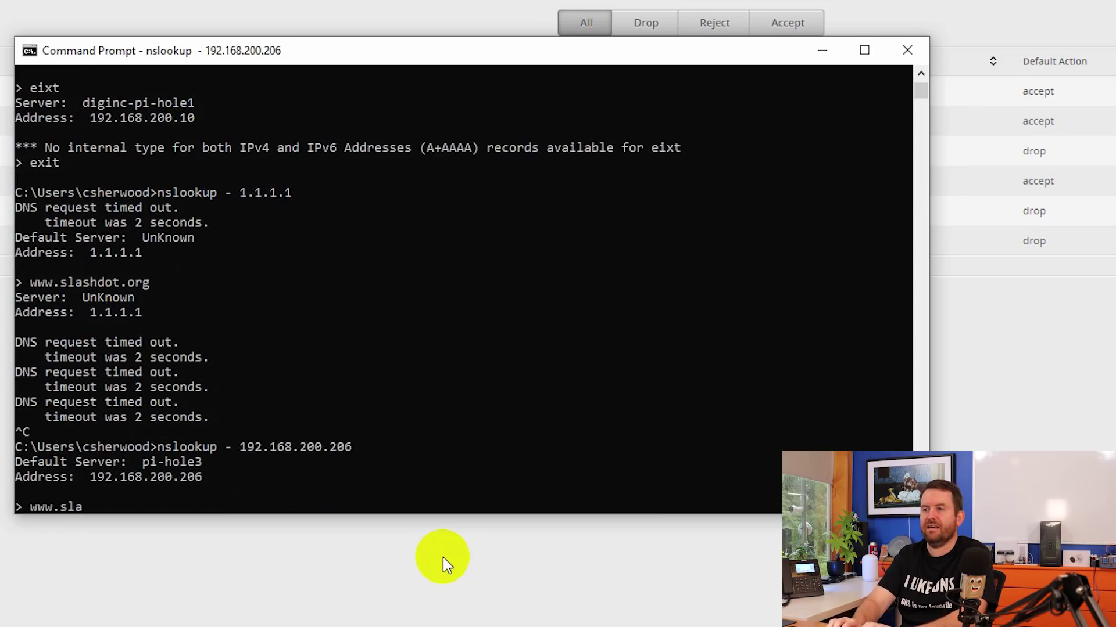
type("org")
key("Return")
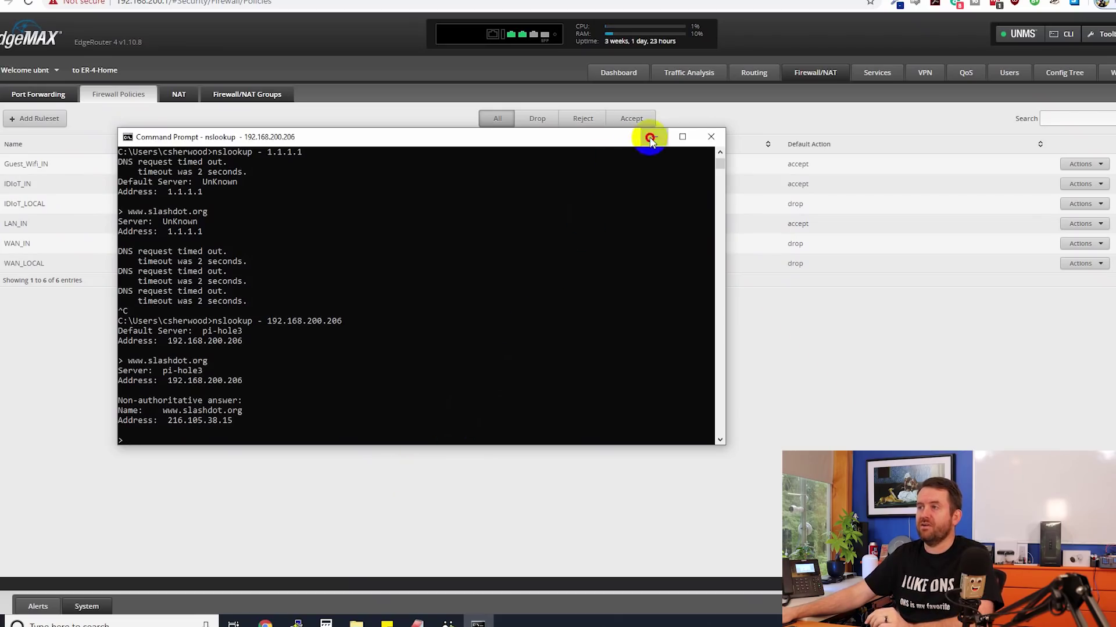
Minimize Command Prompt, switch to the UniFi Network page in the browser and find the firewall groups below the LAN rules
left_click(660, 135)
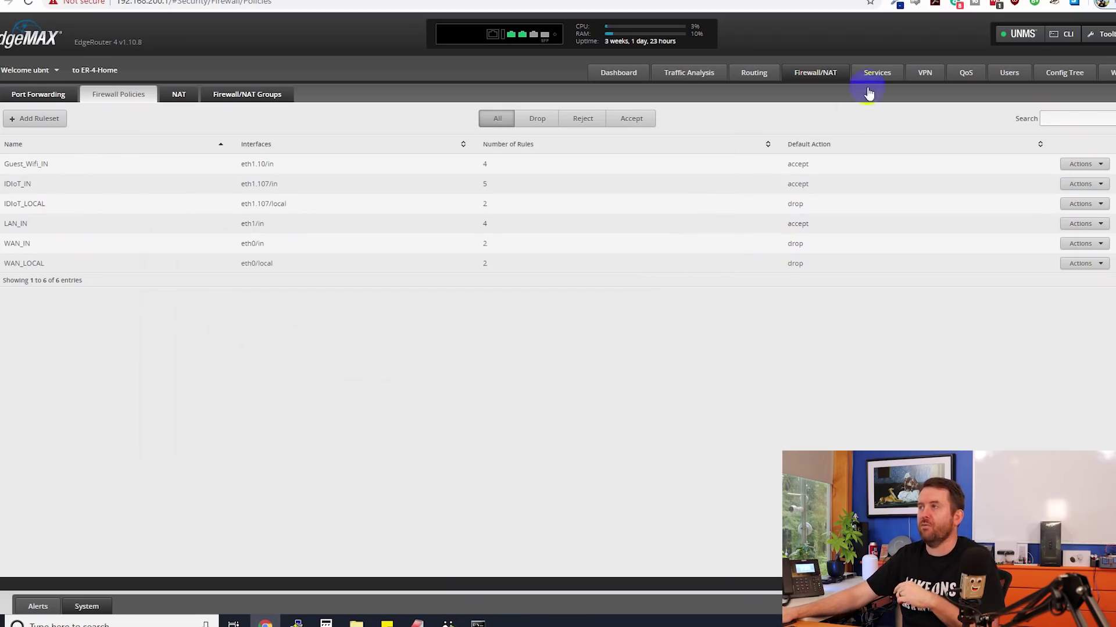
key("ctrl+Tab")
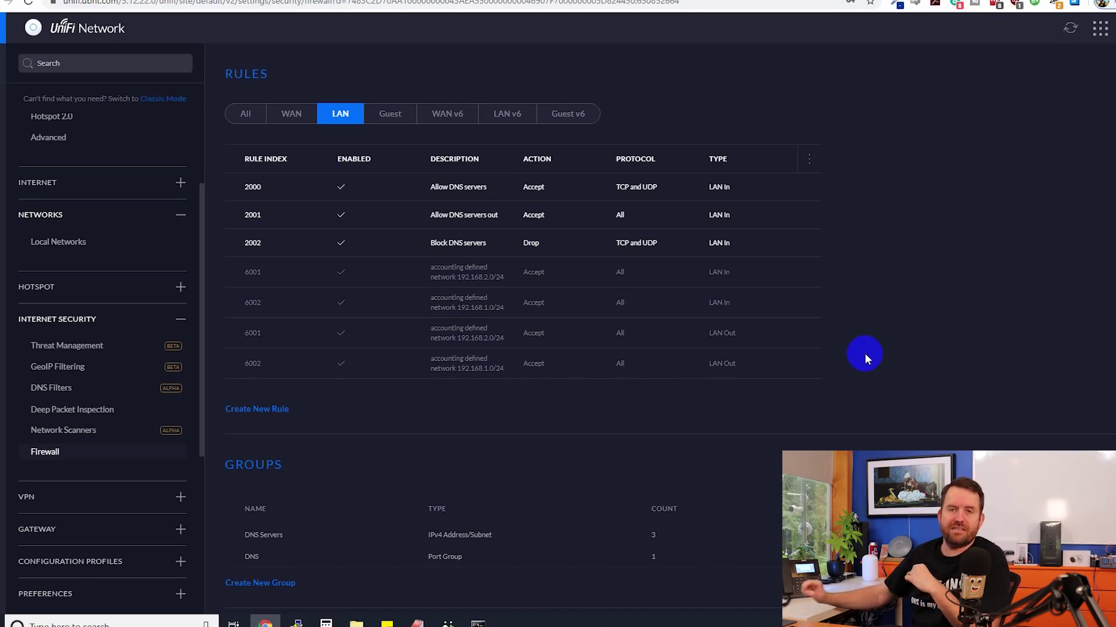
scroll(103, 279, "down", 2)
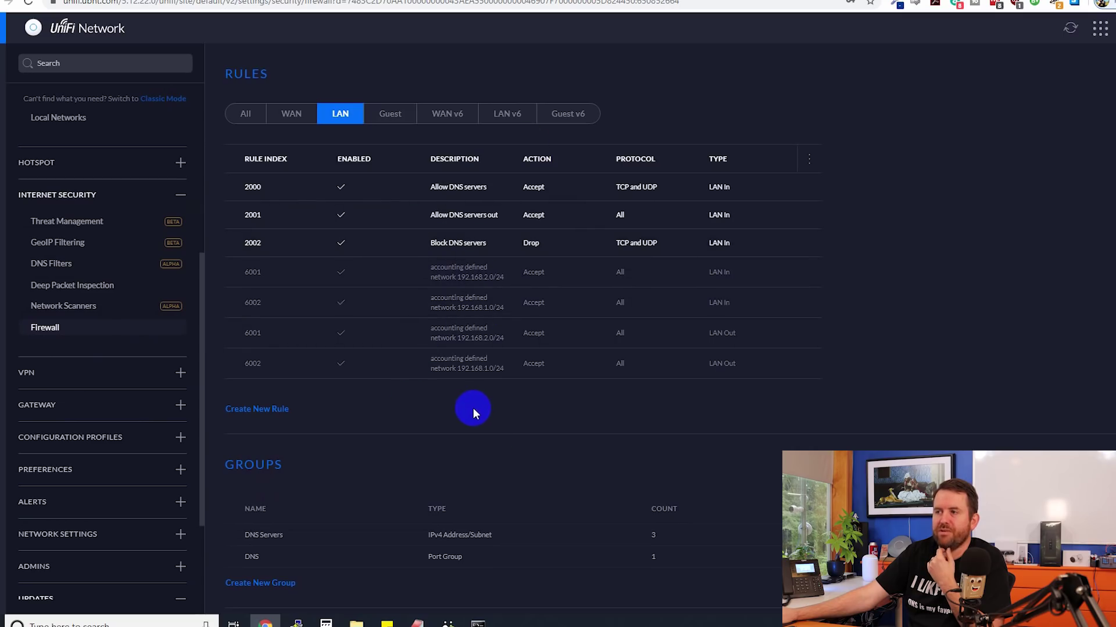
scroll(466, 407, "down", 3)
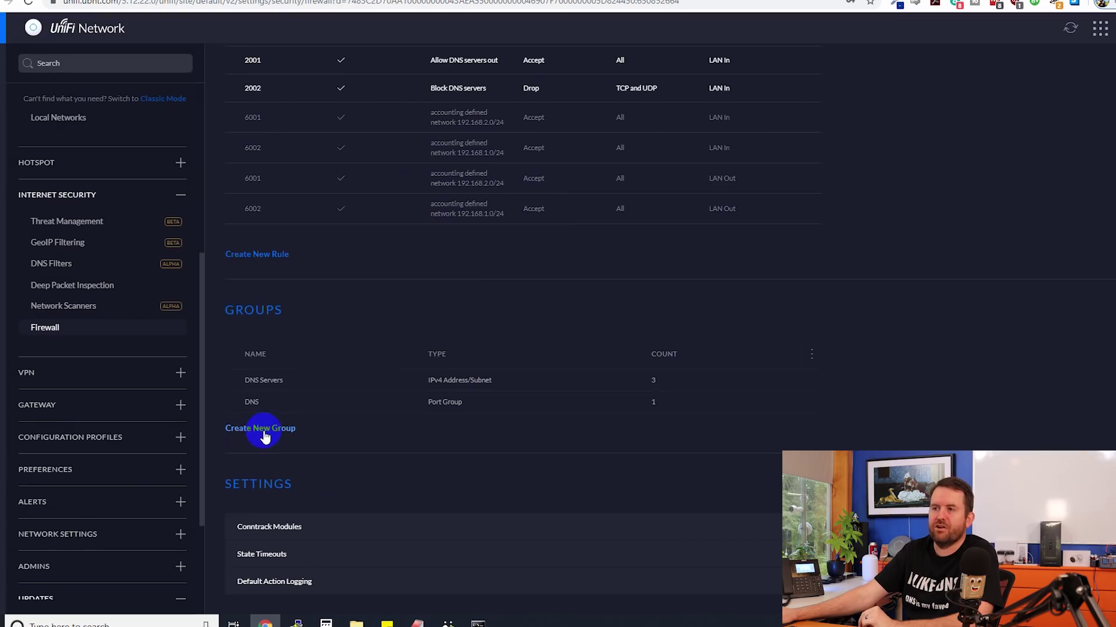
Open the DNS Servers address group, examine its name and each listed address, and close the group editor
left_click(761, 382)
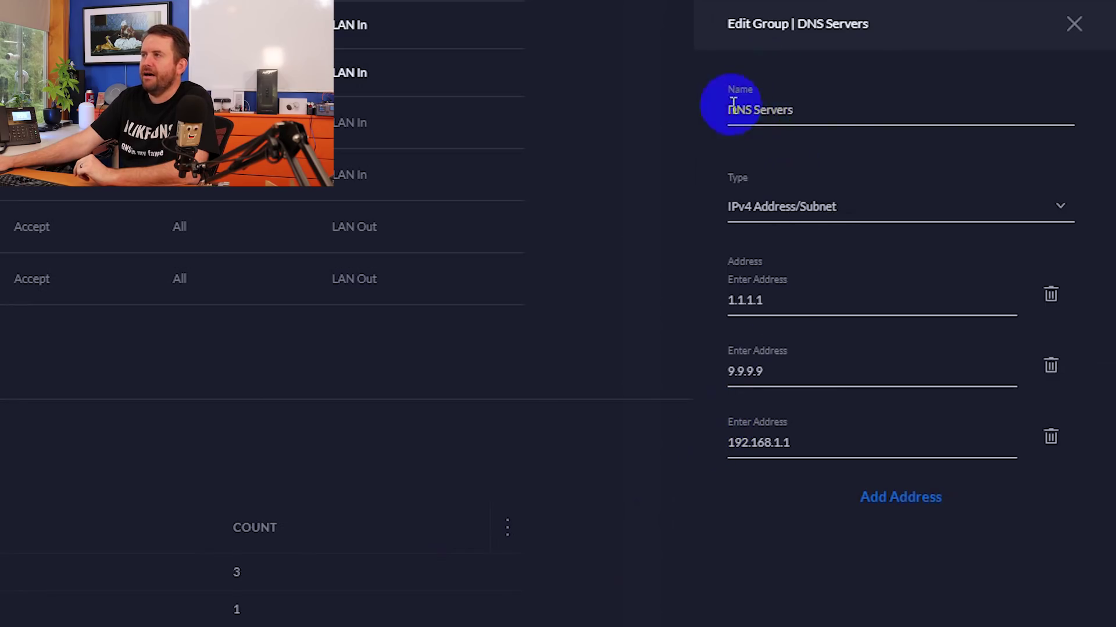
left_click(810, 114)
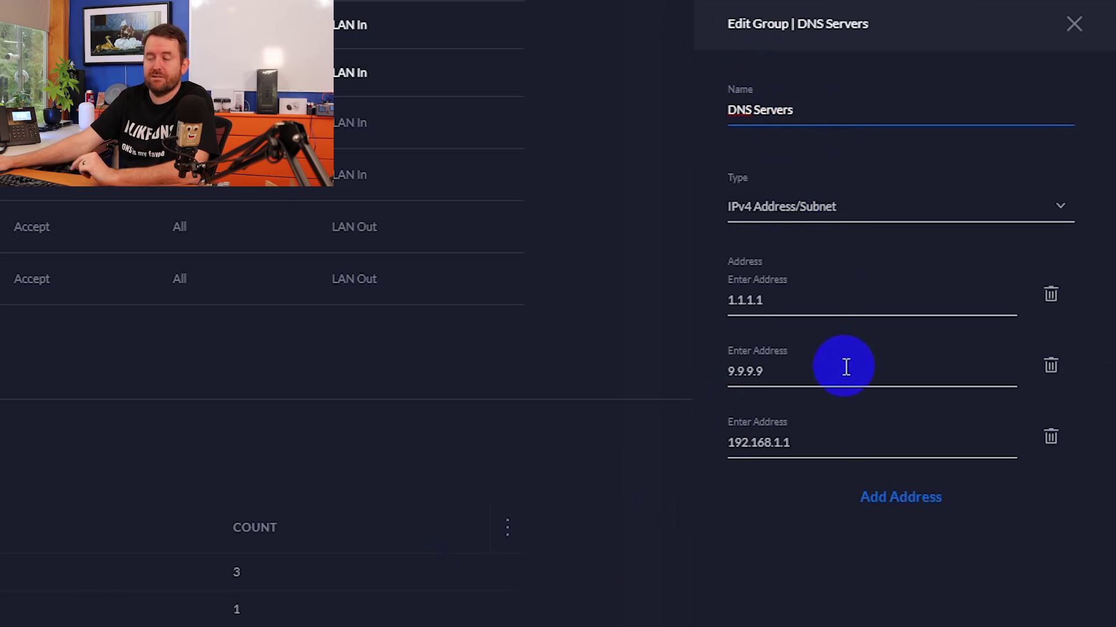
left_click(788, 303)
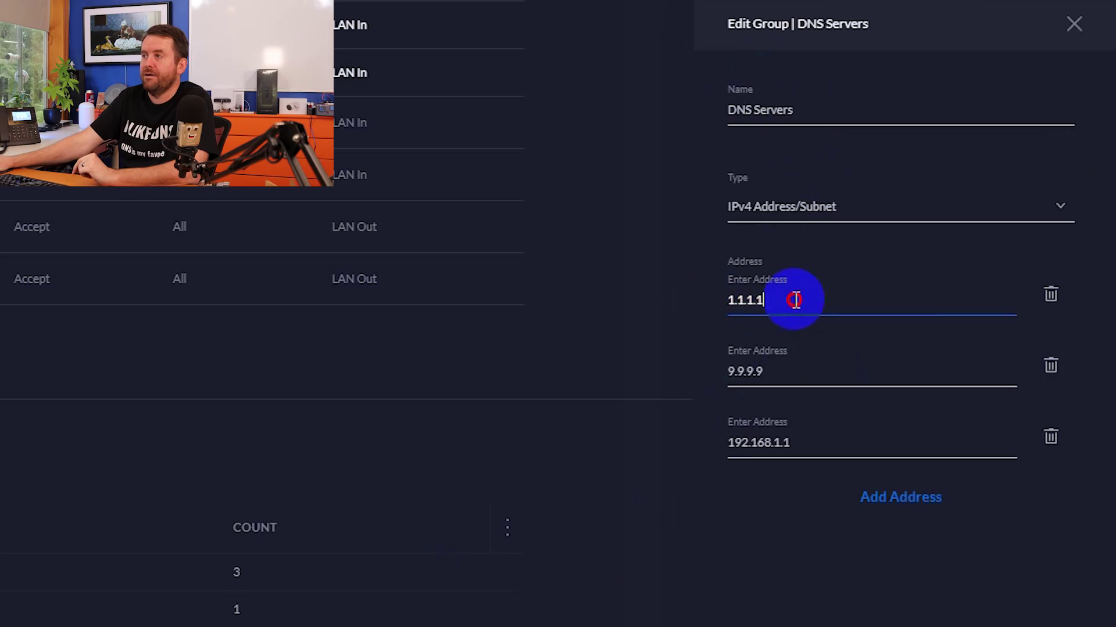
left_click(784, 372)
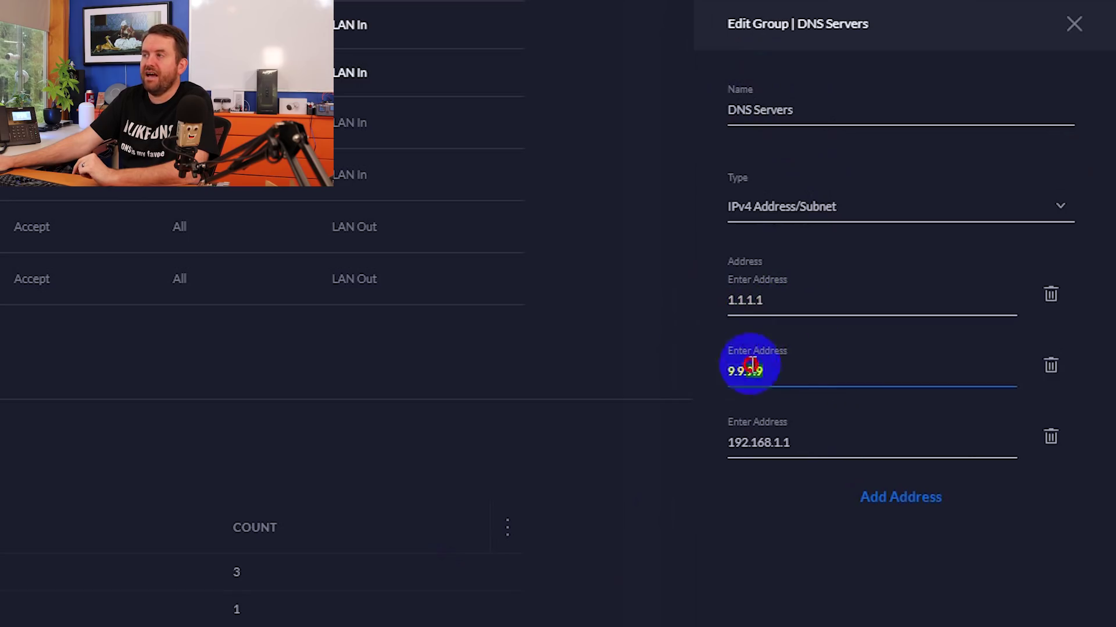
left_click_drag(809, 440, 698, 438)
left_click(842, 450)
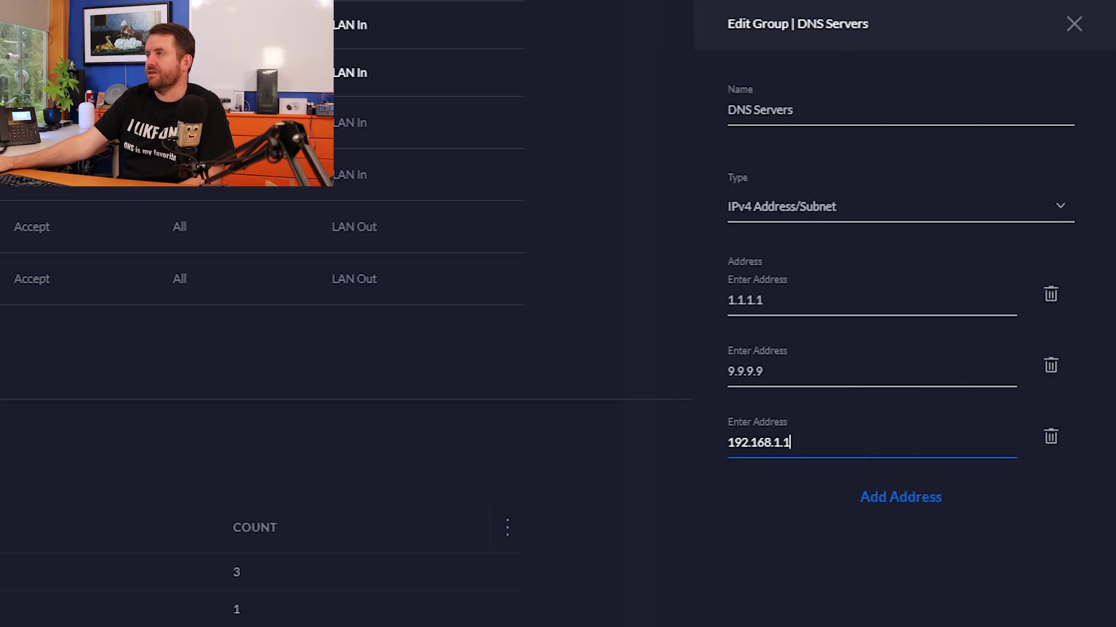
left_click(1073, 25)
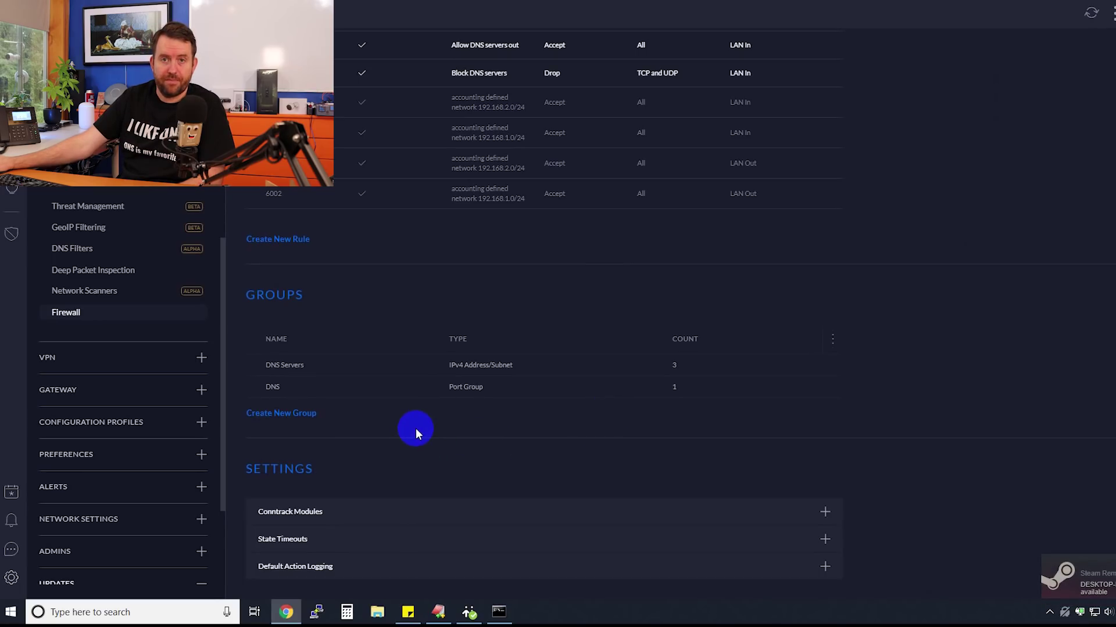
Open the DNS port group for editing and check its name and port entry
mouse_move(443, 391)
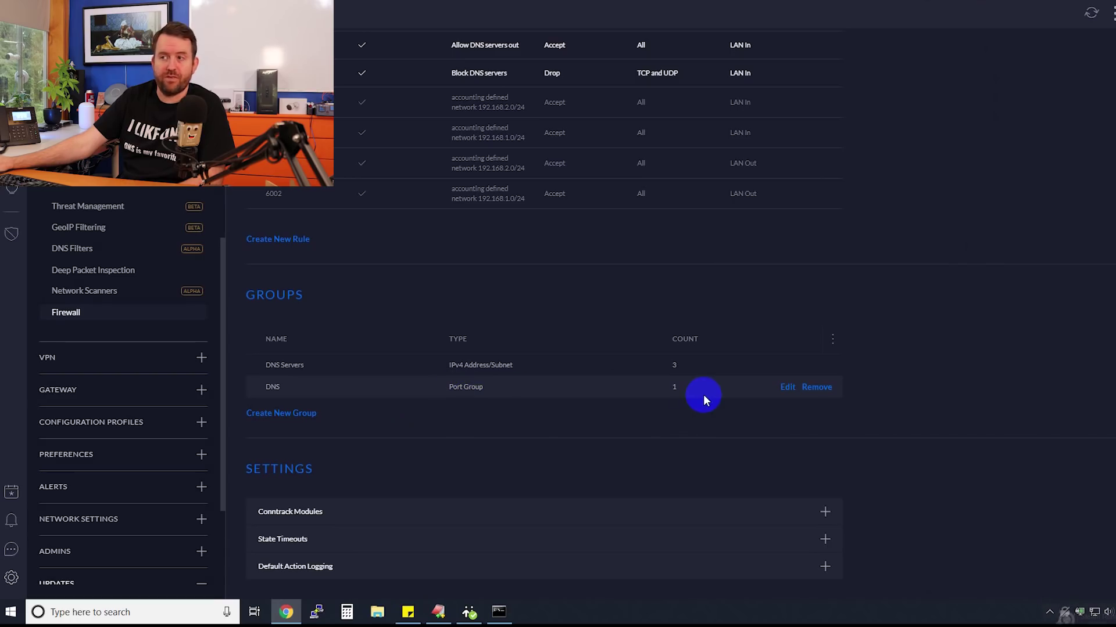
left_click(788, 388)
double_click(812, 332)
left_click(762, 110)
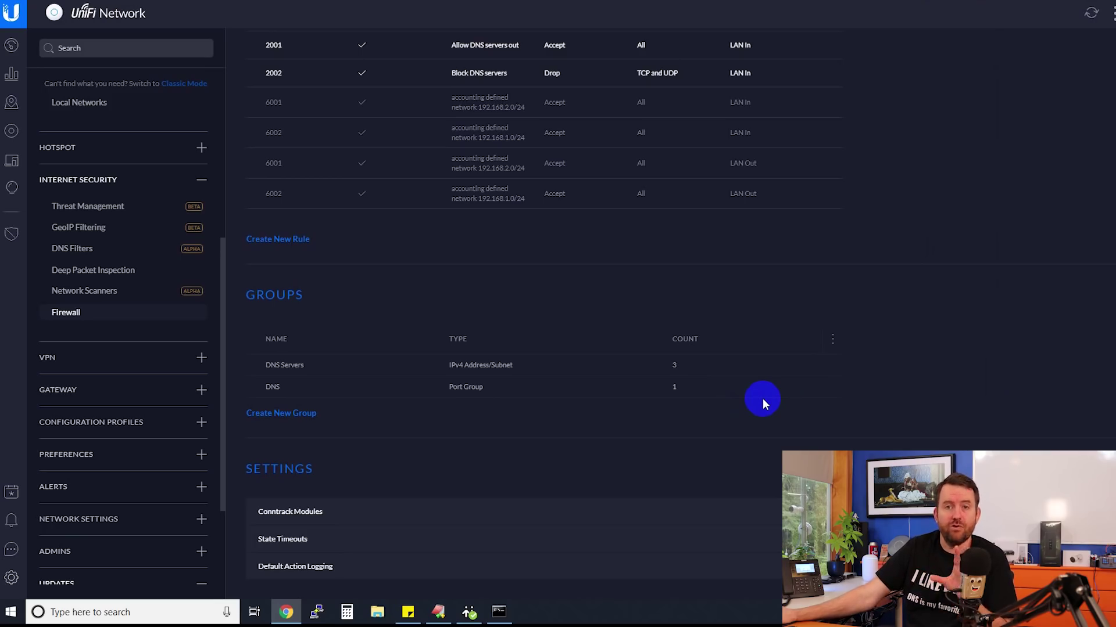
Open LAN firewall rule 2000, Allow DNS servers, and examine its description, action and IPv4 protocol
scroll(814, 384, "up", 3)
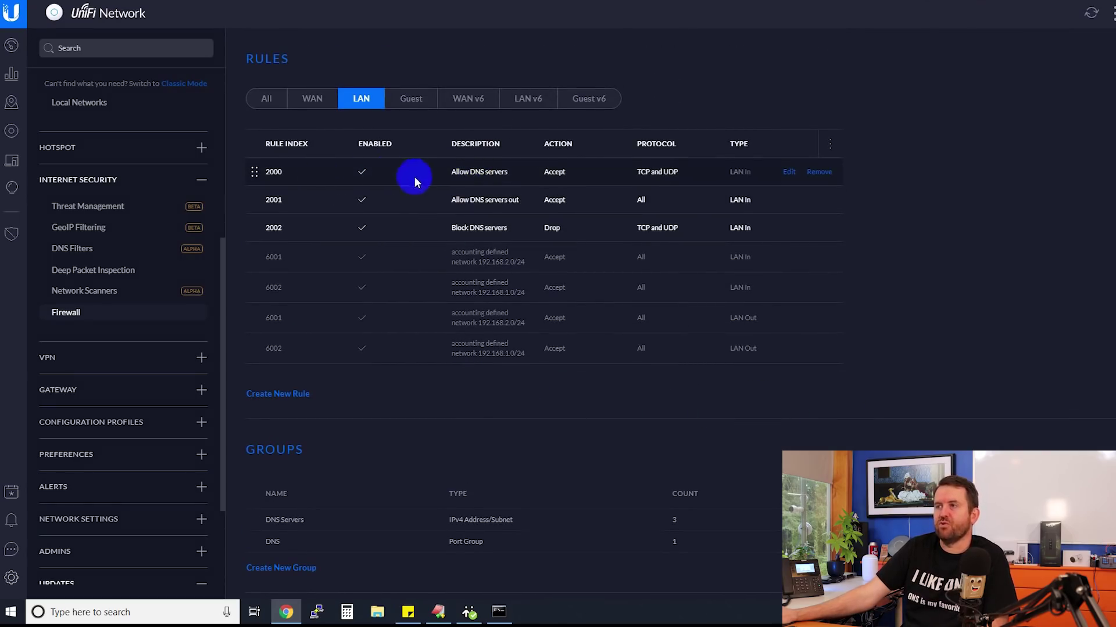
left_click_drag(450, 172, 514, 176)
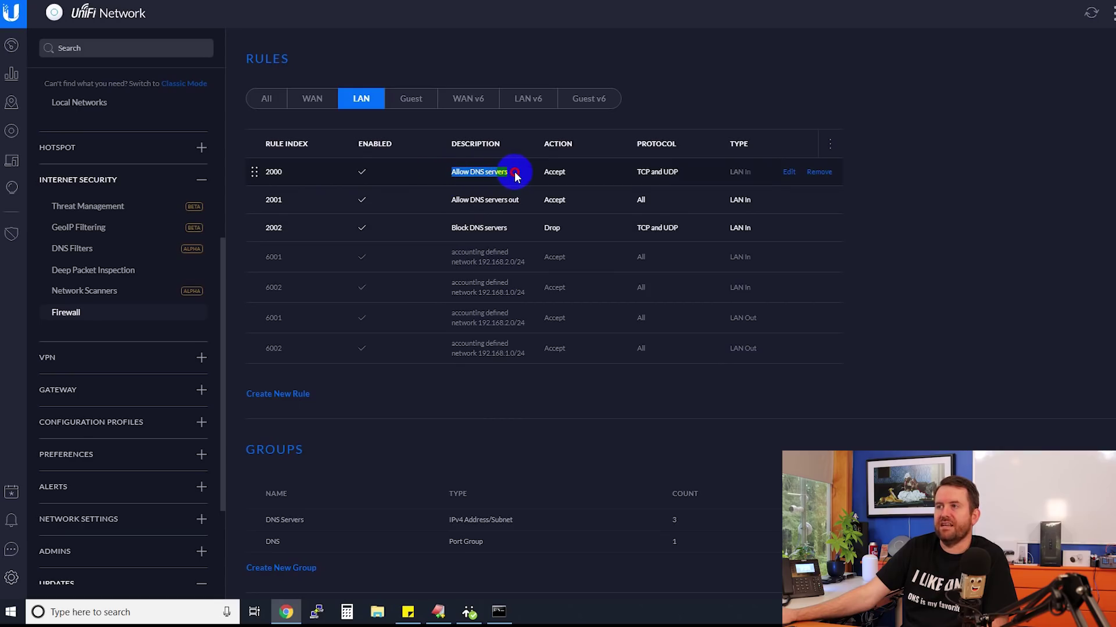
left_click(465, 174)
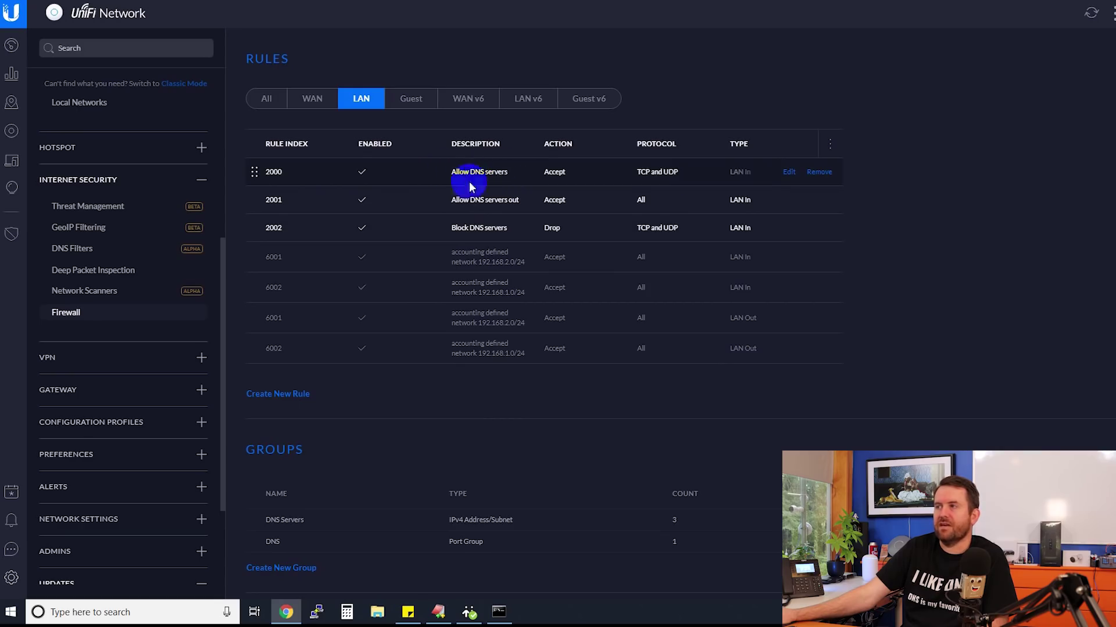
left_click(788, 173)
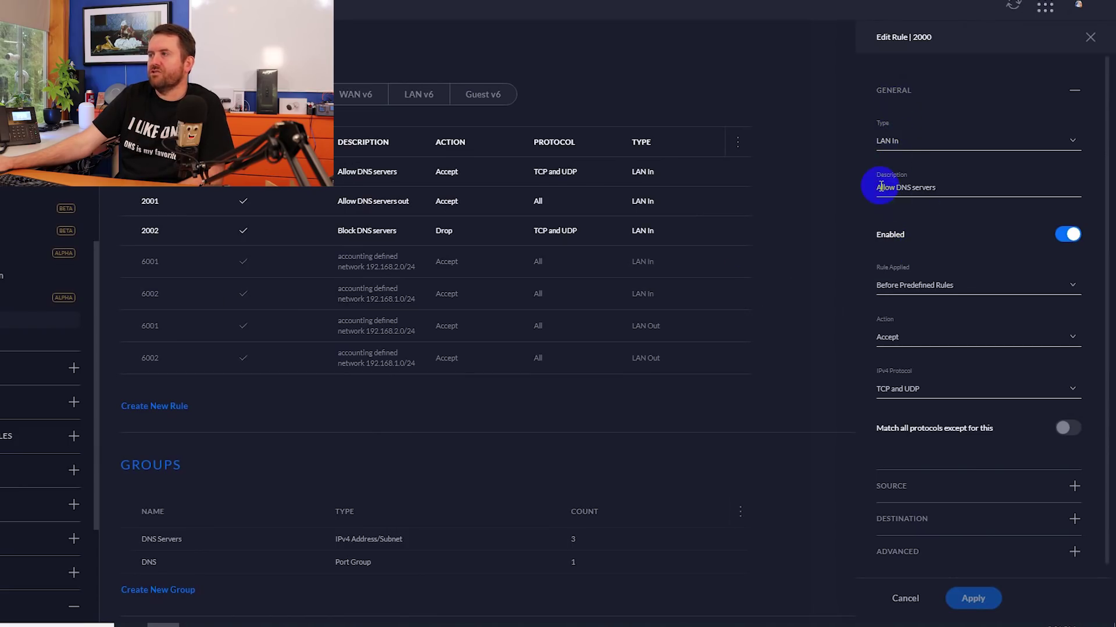
left_click_drag(881, 186, 935, 184)
scroll(930, 235, "down", 1)
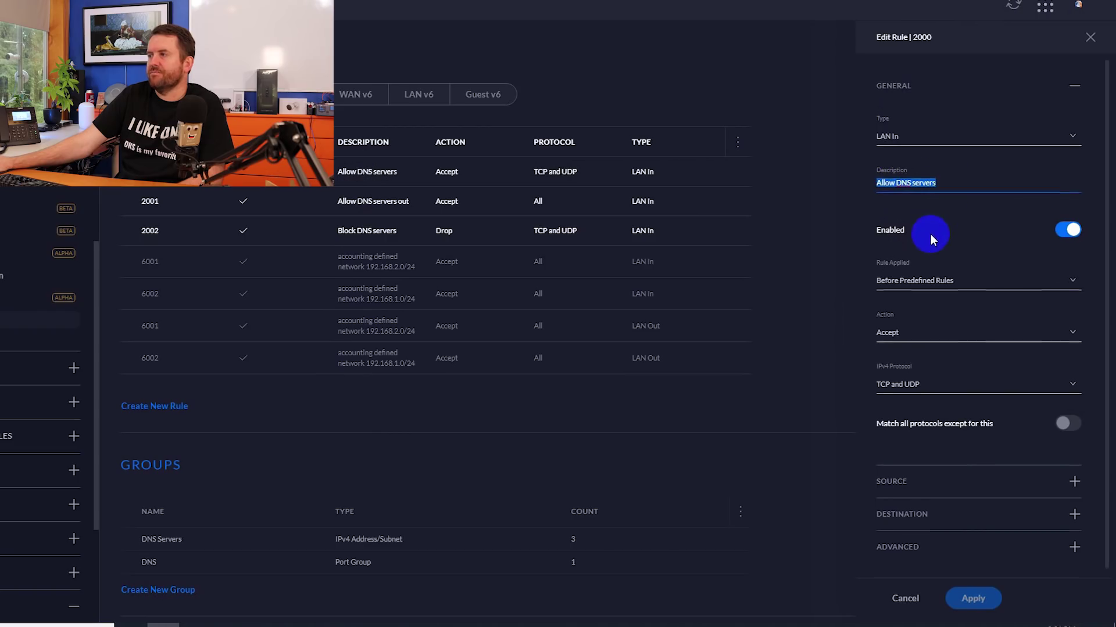
left_click(907, 327)
left_click(913, 379)
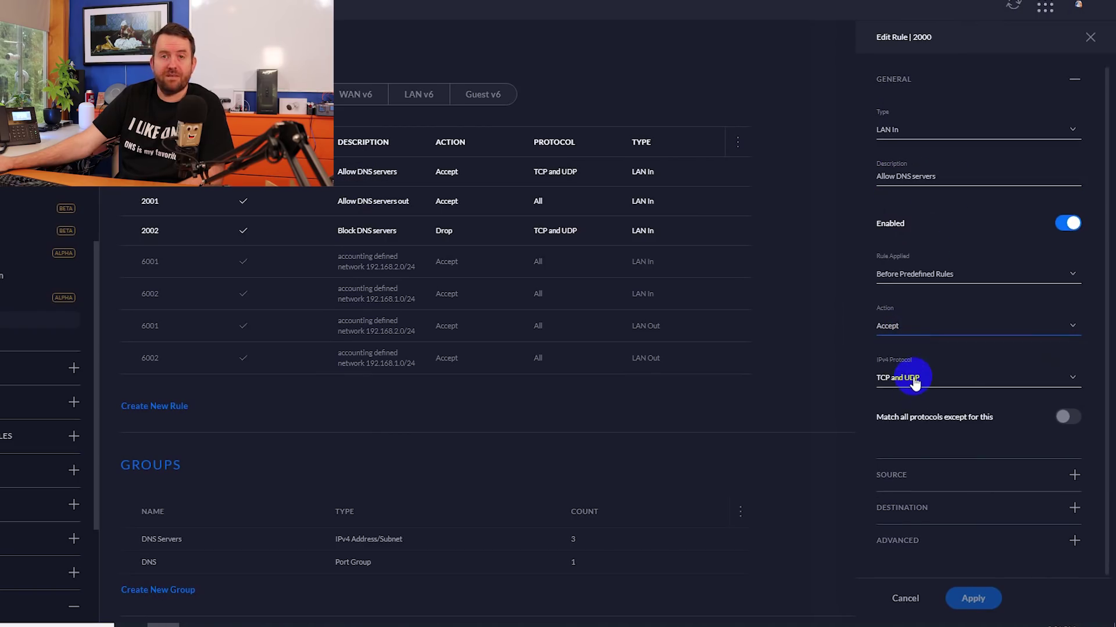
Examine the source and destination settings of the Allow DNS servers rule and cancel out of the editor
left_click(904, 476)
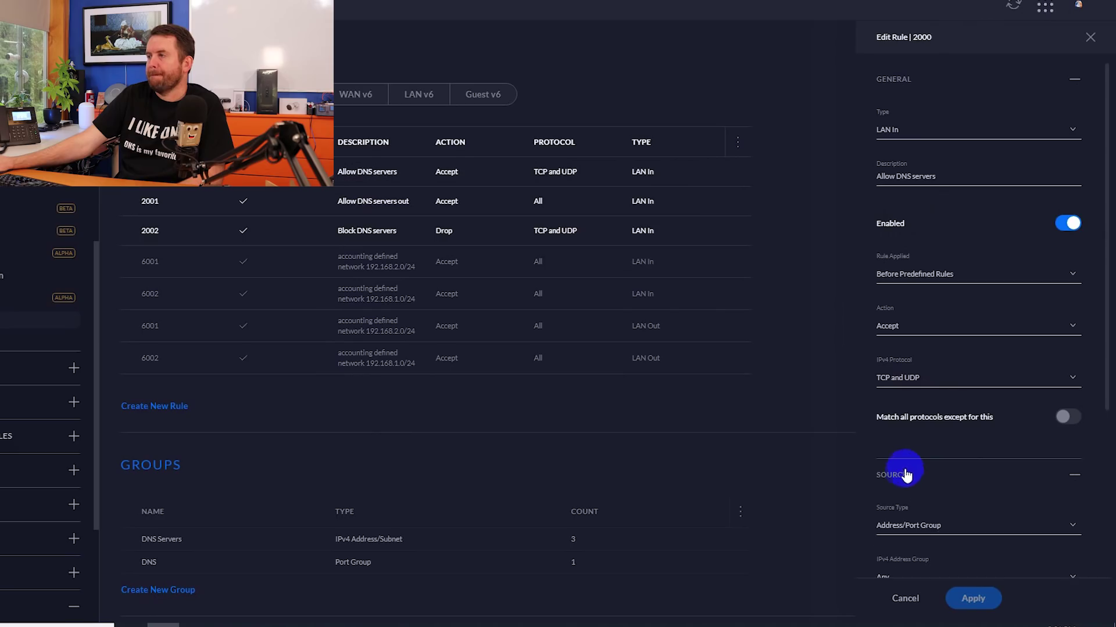
scroll(1075, 349, "down", 4)
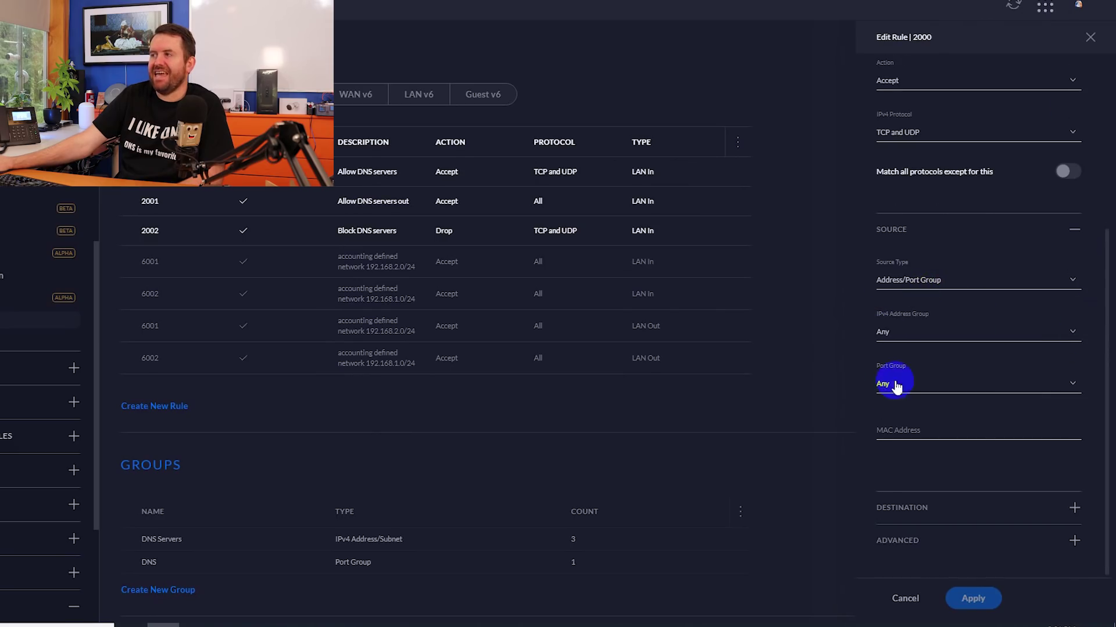
left_click(894, 231)
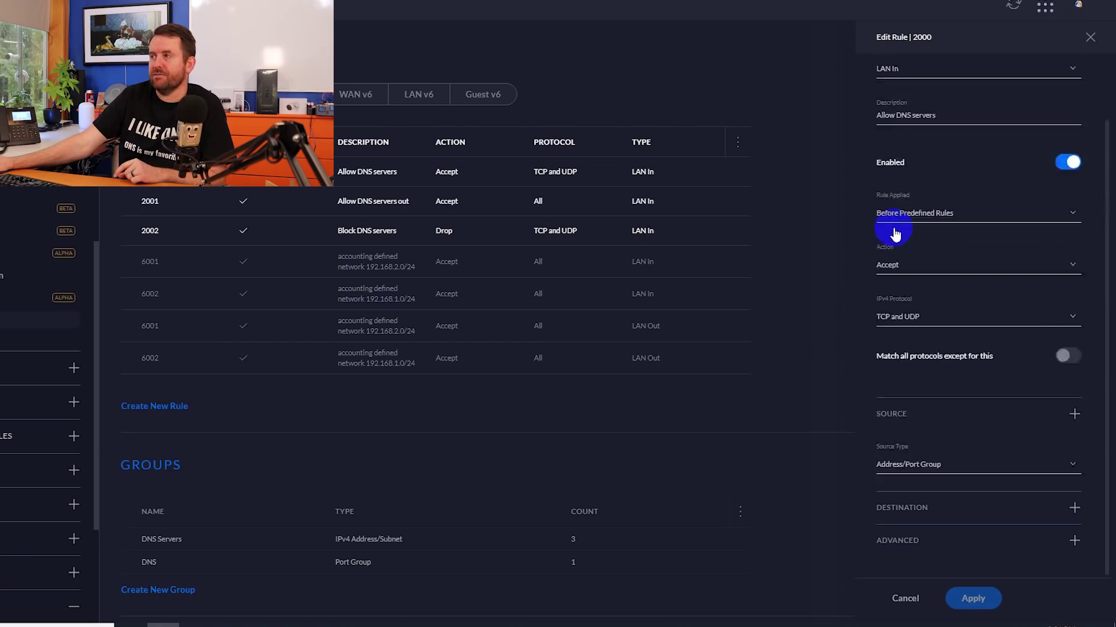
left_click(908, 503)
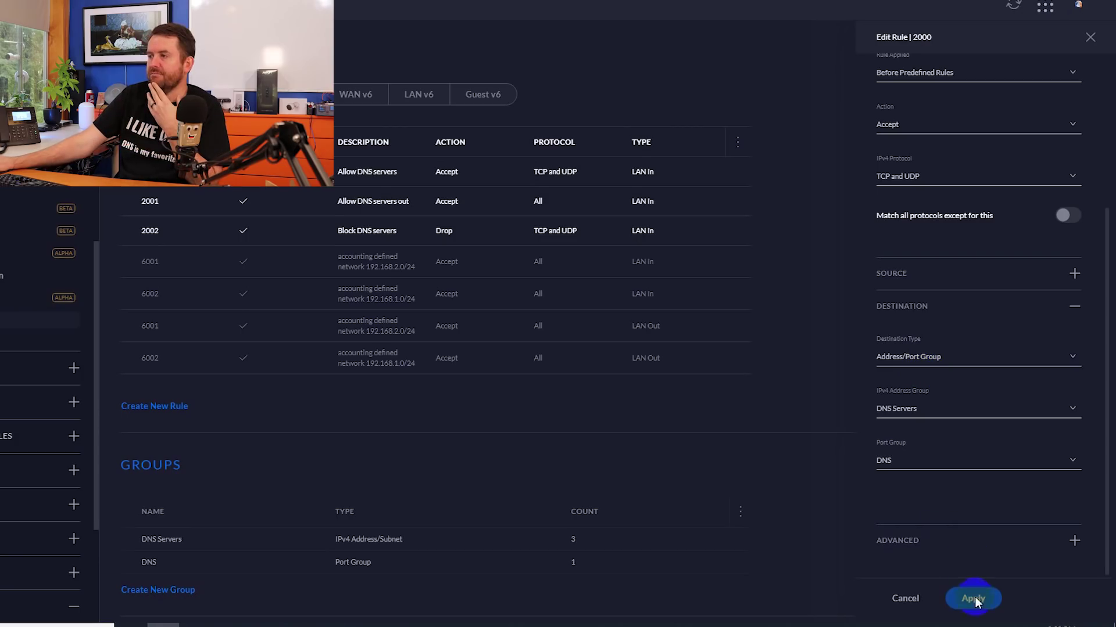
left_click(905, 599)
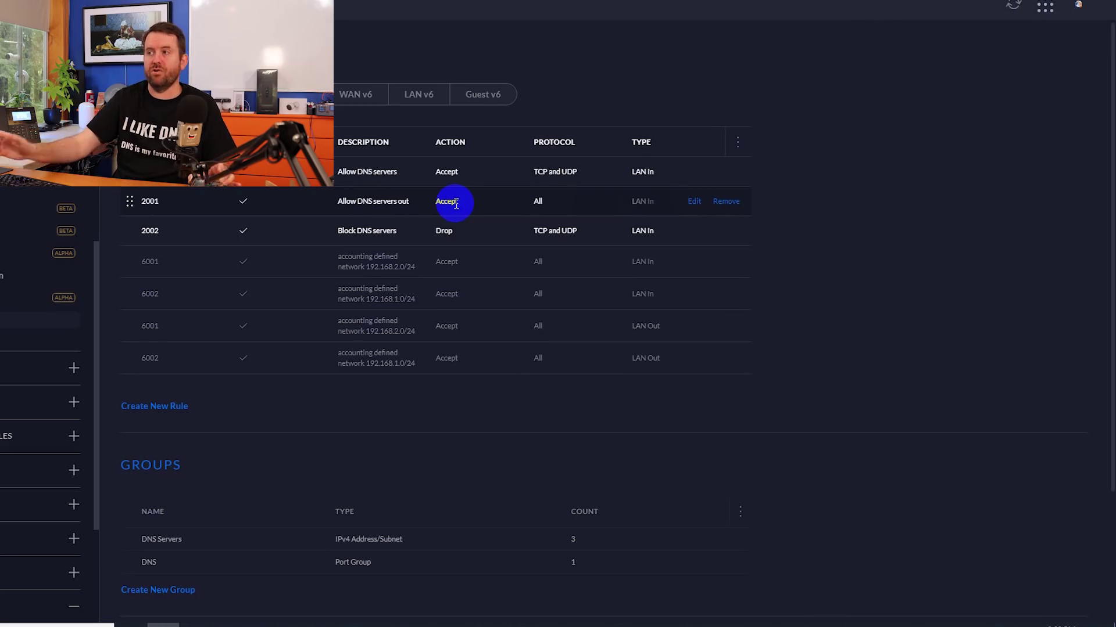
Open rule 2001, Allow DNS servers out, examine its action, source and destination groups, and close it
left_click(693, 203)
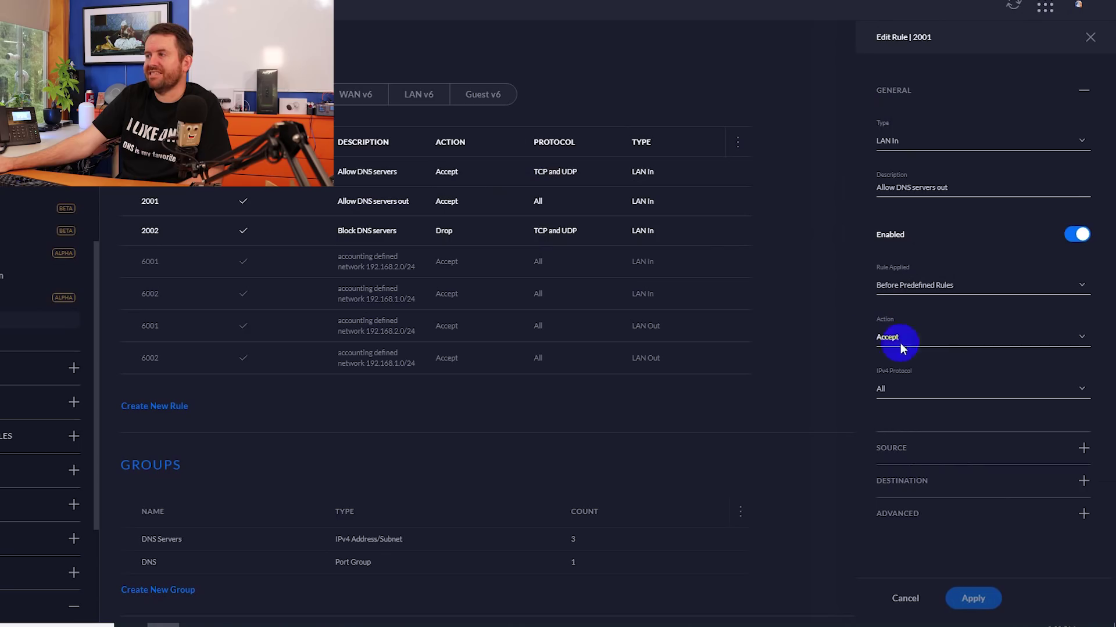
left_click(898, 446)
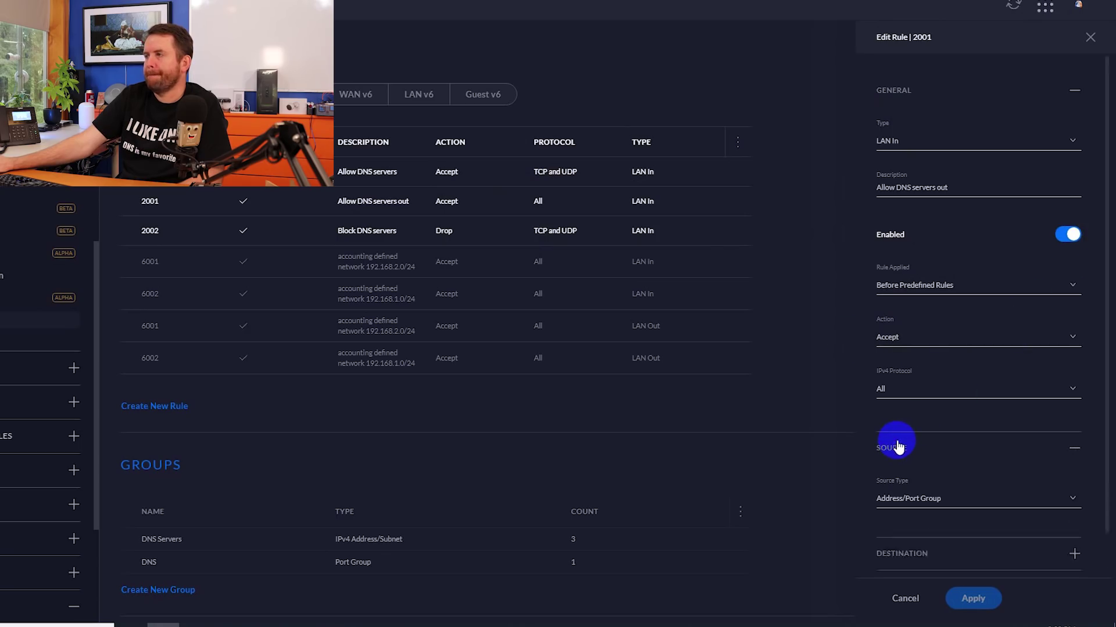
scroll(947, 388, "down", 4)
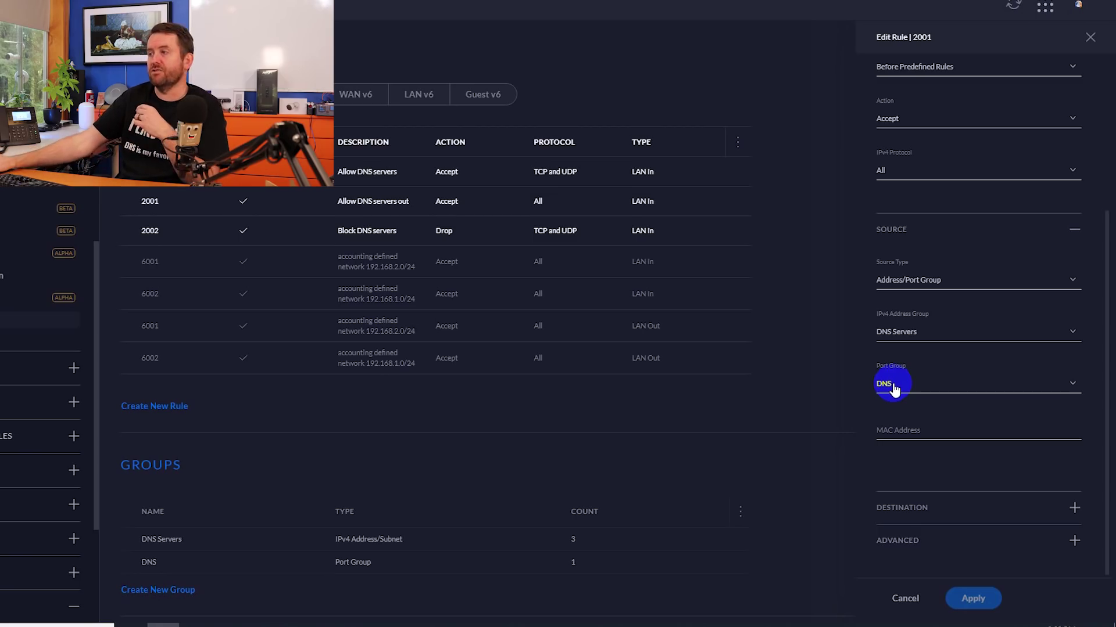
left_click(904, 509)
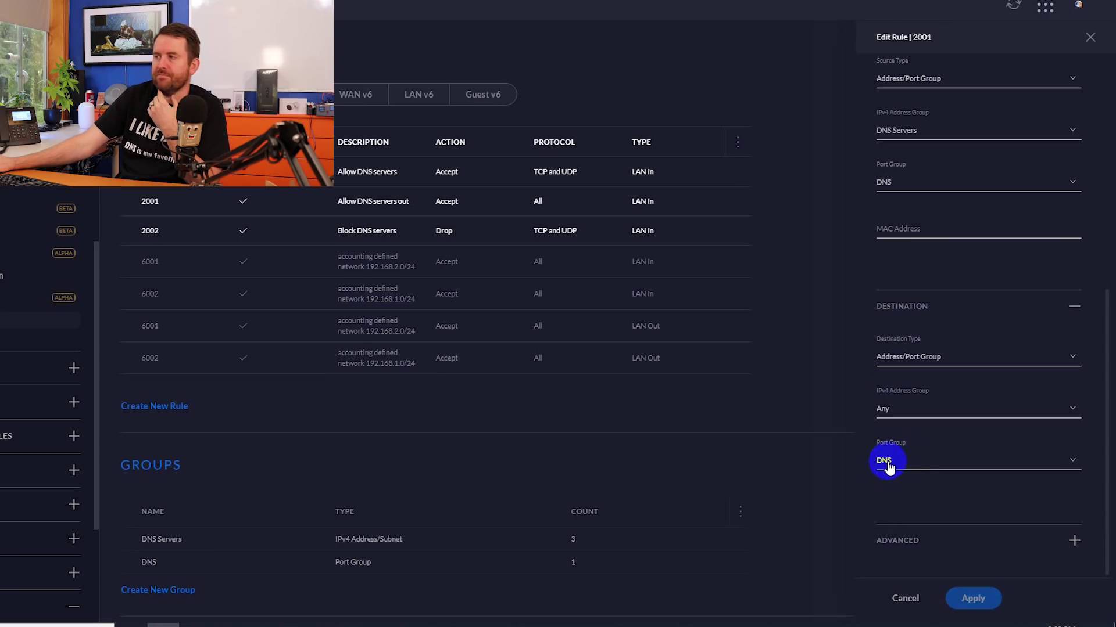
left_click(1089, 36)
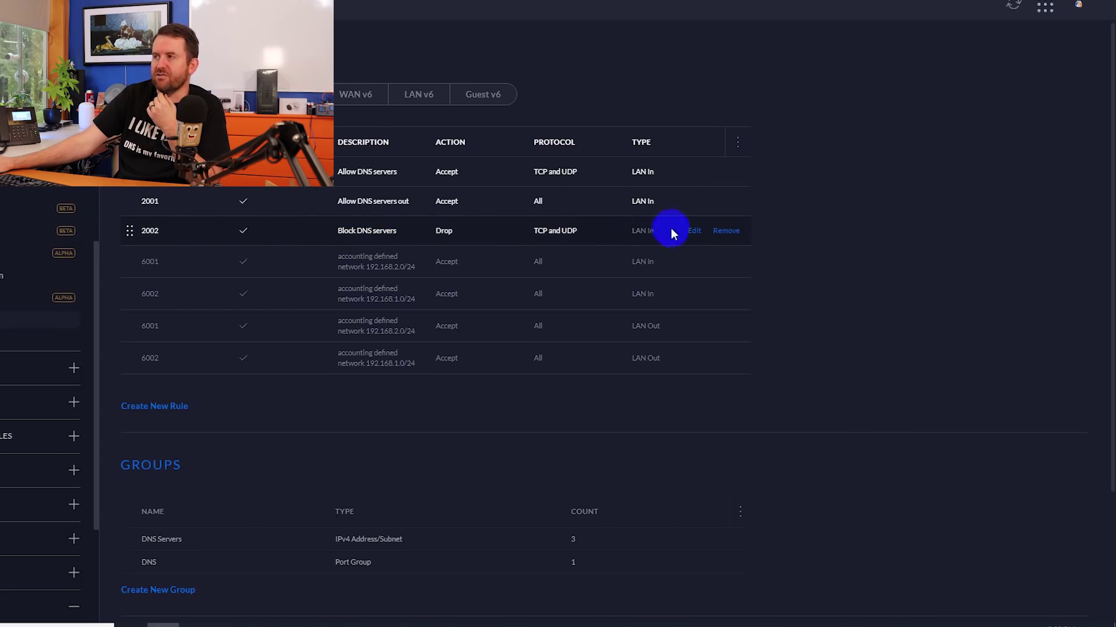
Open rule 2002, Block DNS servers, examine its general, source and destination settings, and cancel out of the editor
left_click(693, 231)
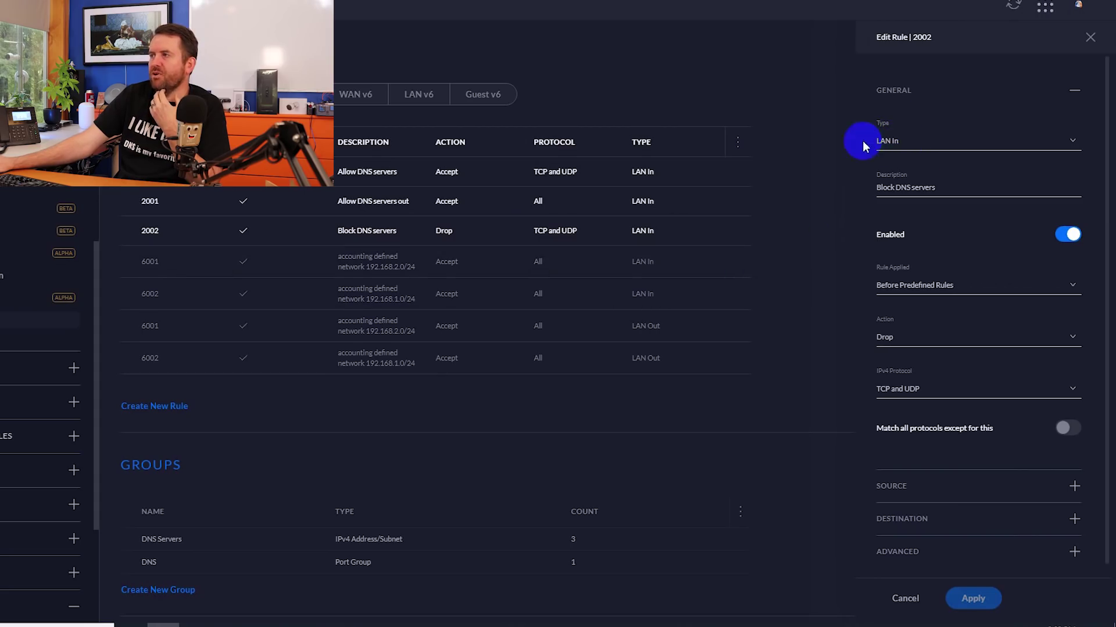
scroll(939, 277, "down", 1)
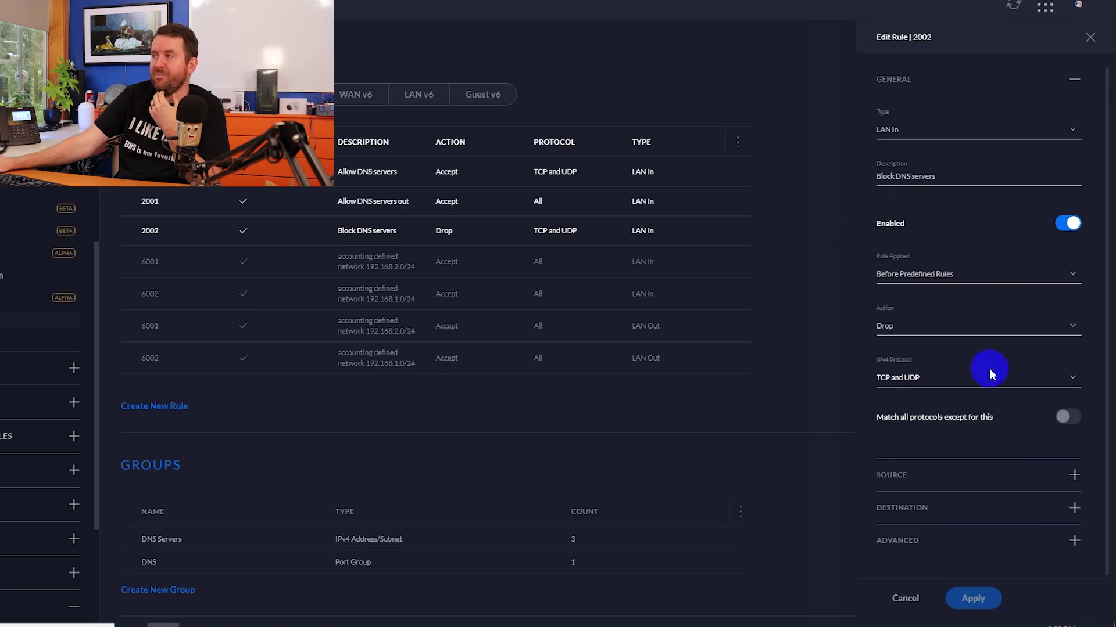
left_click(902, 476)
scroll(916, 461, "down", 4)
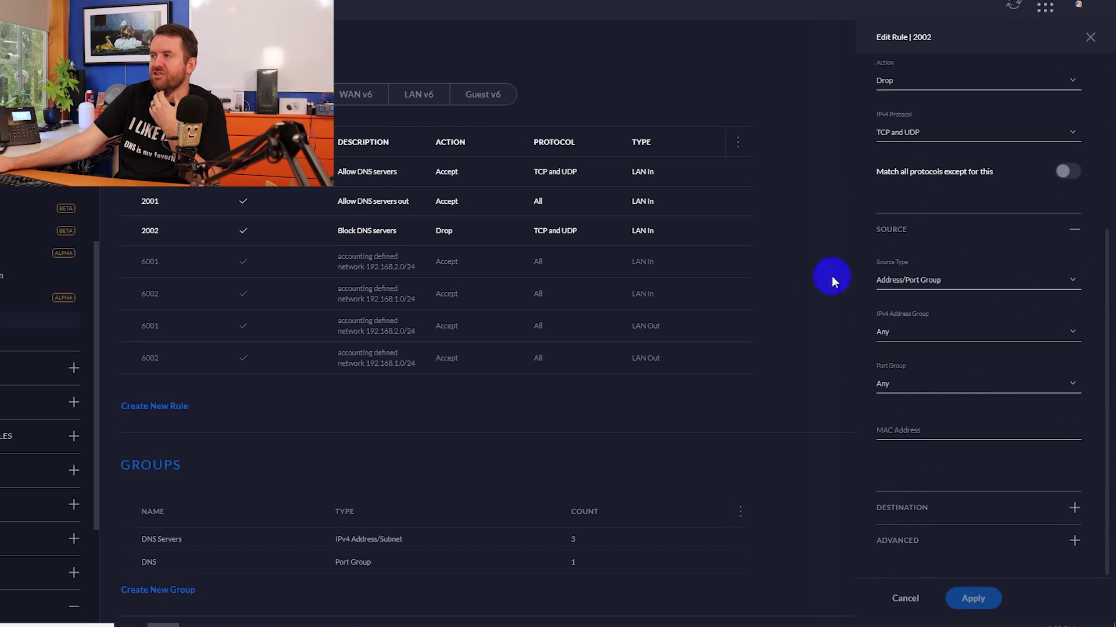
left_click(887, 230)
left_click(887, 506)
left_click(900, 426)
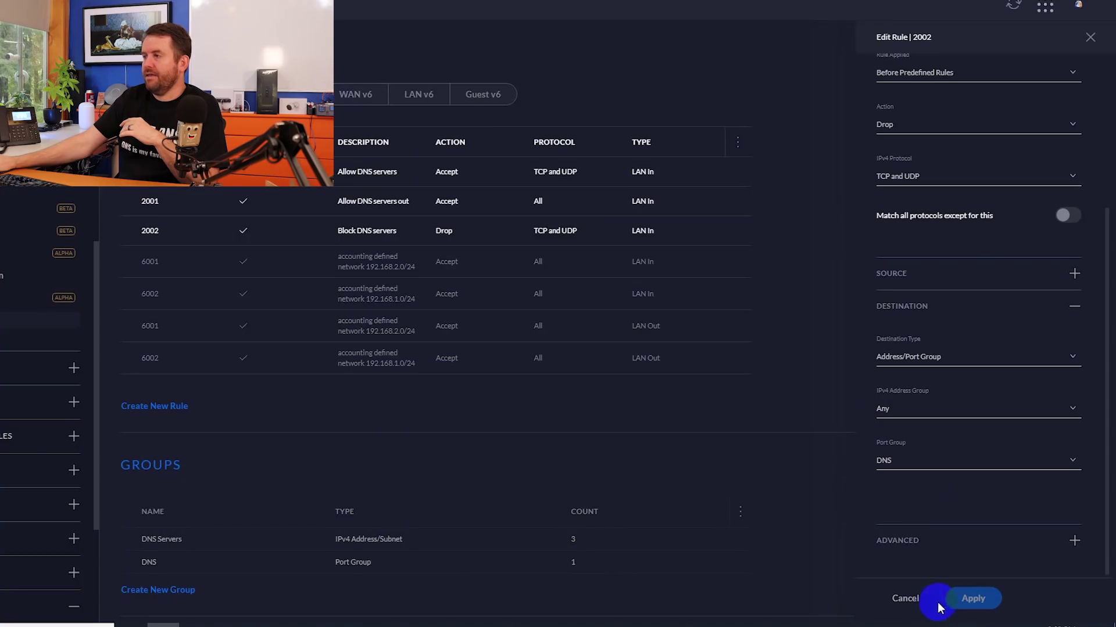
left_click(904, 599)
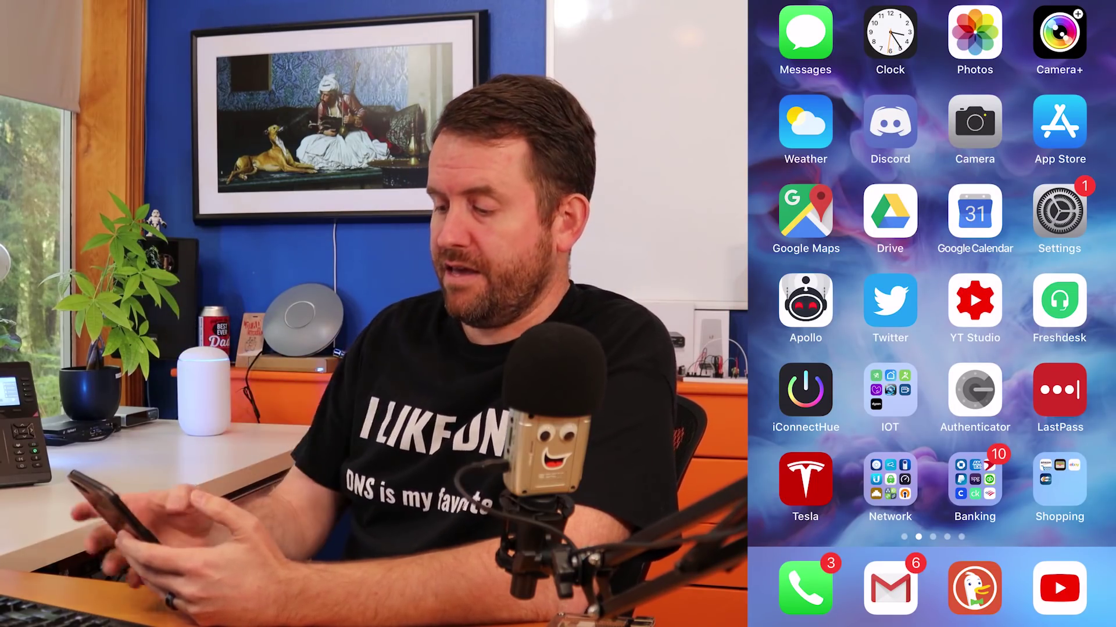
left_click(890, 479)
left_click(932, 388)
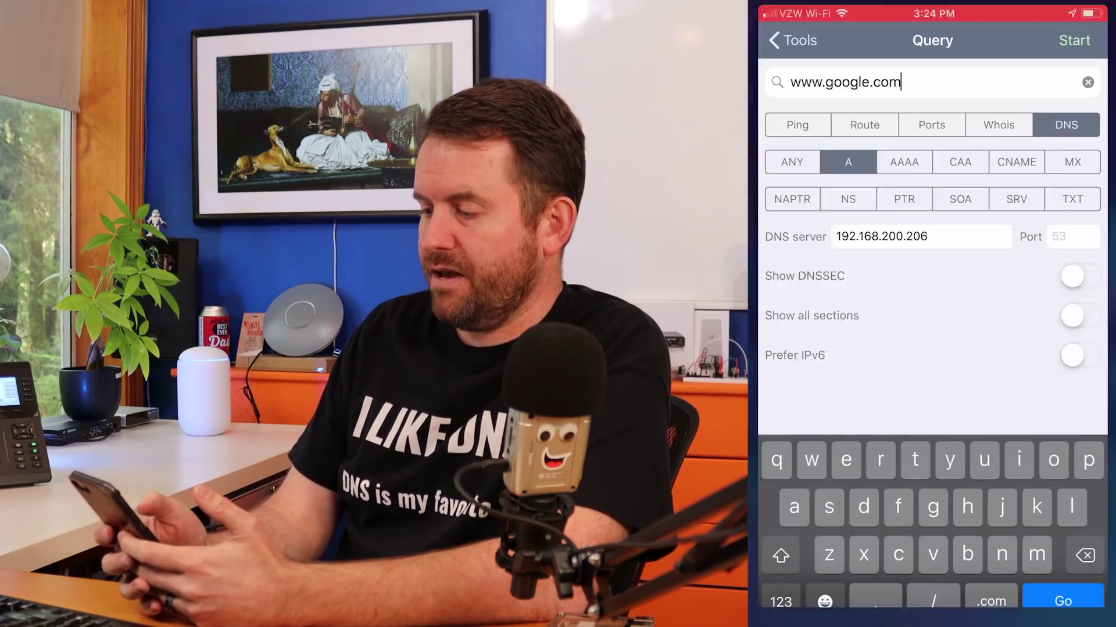
left_click(924, 216)
key("BackSpace")
key("BackSpace")
key("BackSpace")
key("BackSpace")
key("BackSpace")
key("BackSpace")
key("BackSpace")
key("BackSpace")
key("BackSpace")
key("BackSpace")
key("BackSpace")
key("BackSpace")
key("BackSpace")
key("BackSpace")
key("BackSpace")
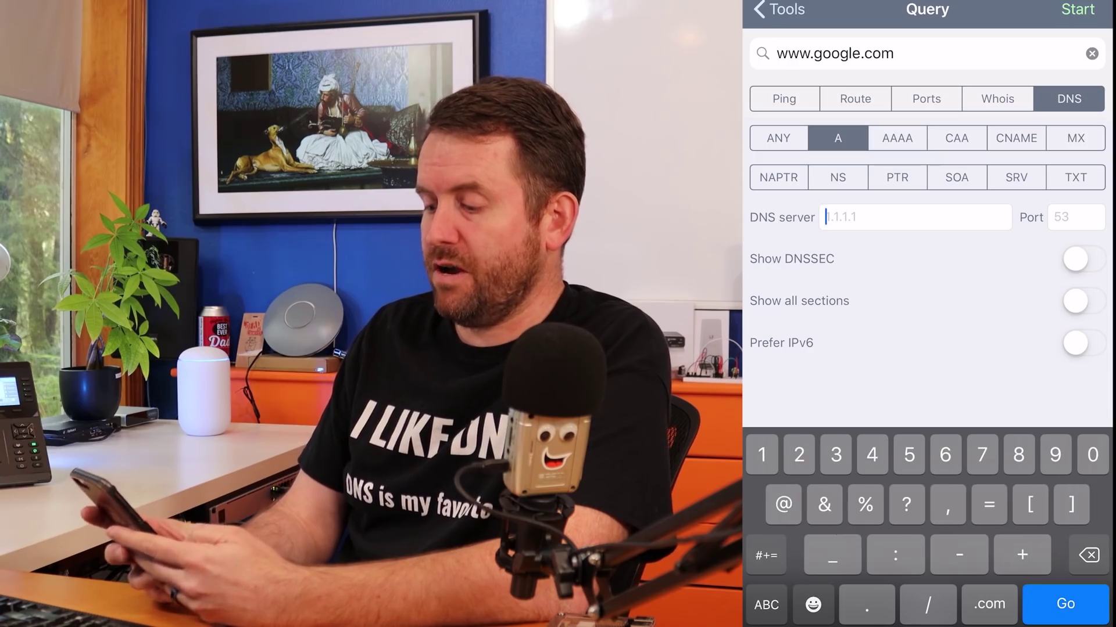
type("1.1.1.1")
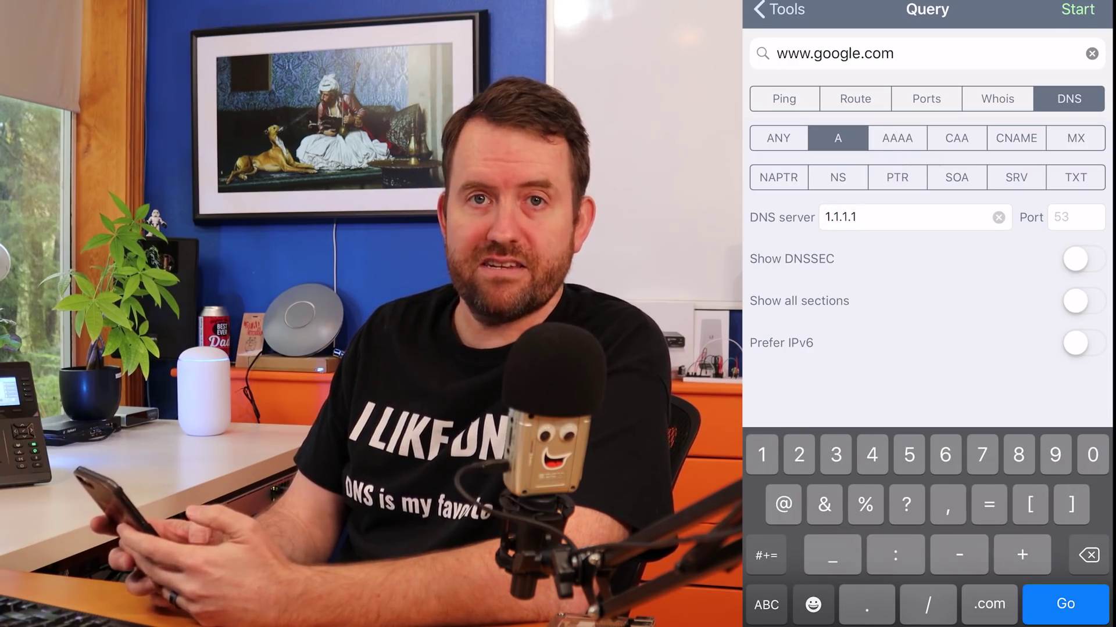
key("Return")
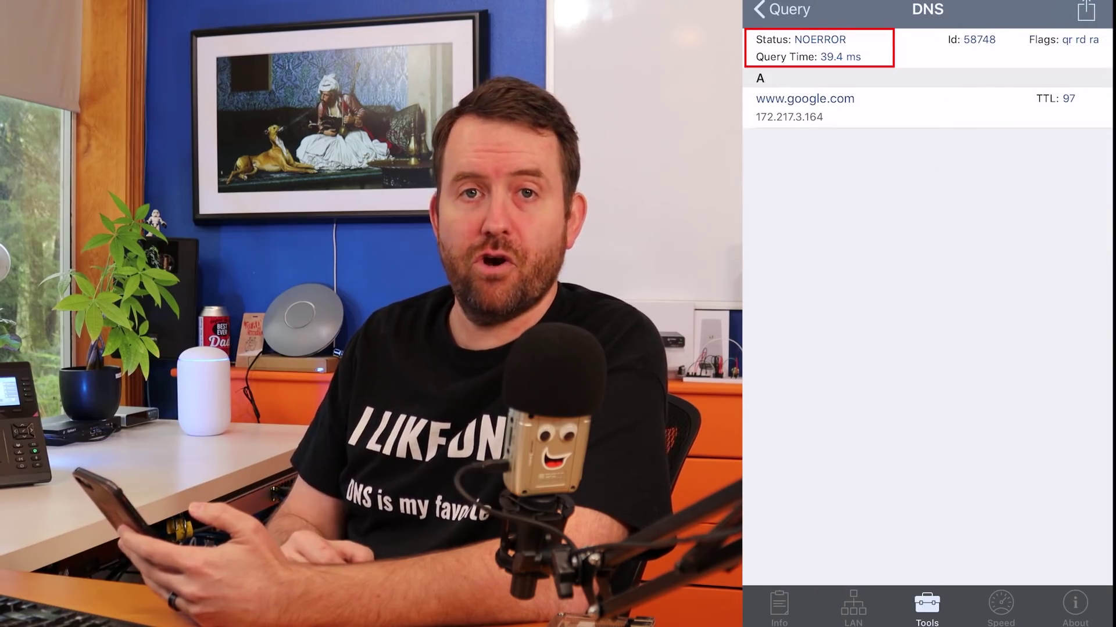
left_click(781, 8)
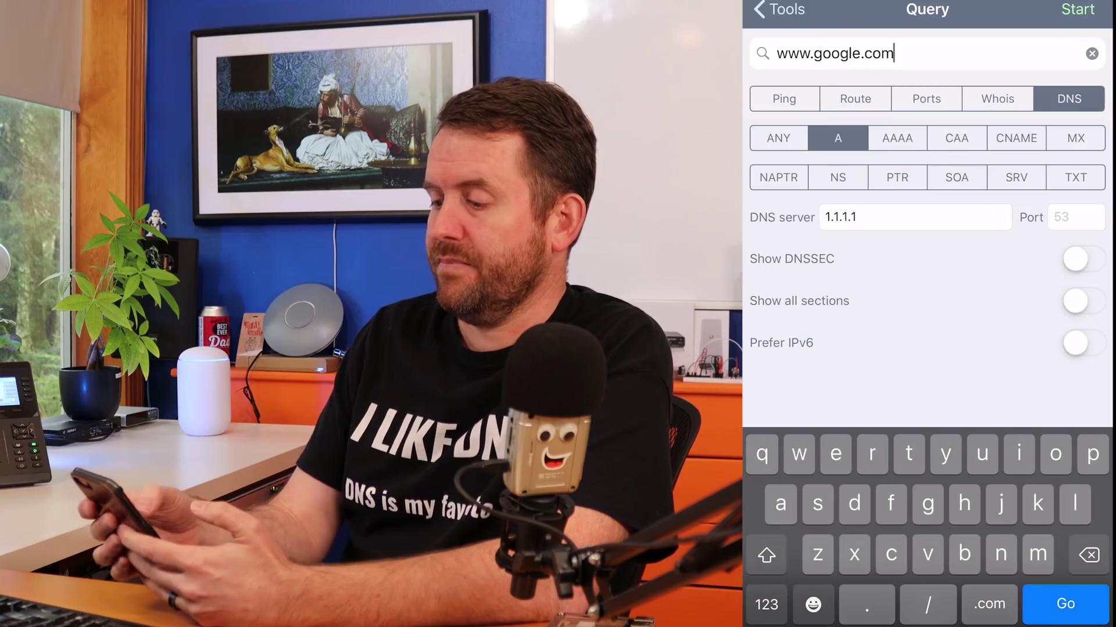
key("BackSpace")
key("BackSpace")
type("9.9.9.9")
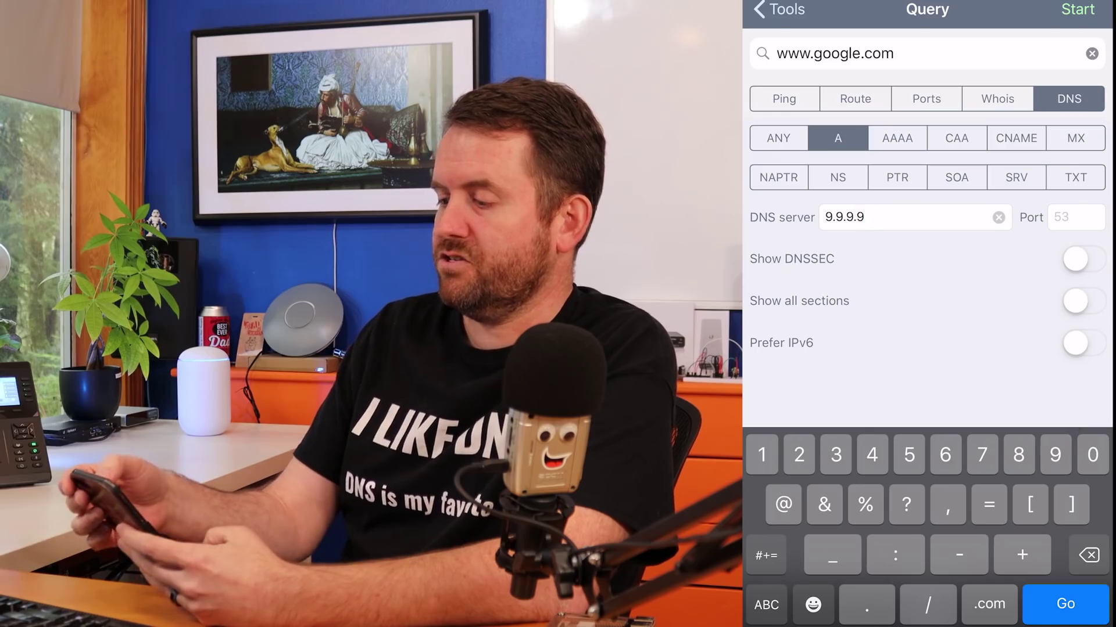
key("Return")
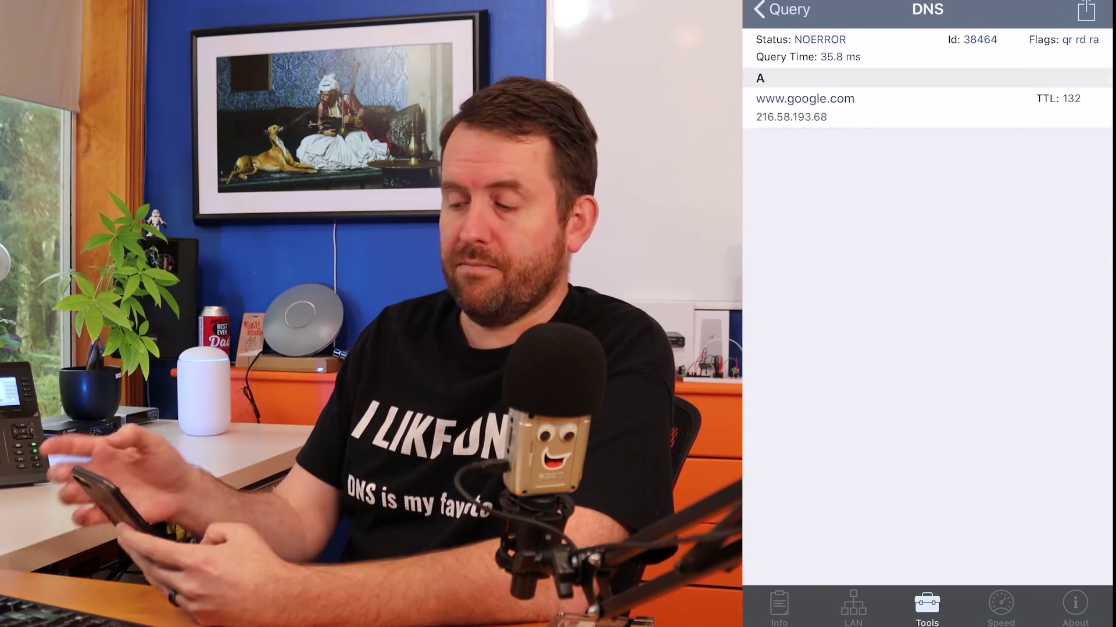
left_click(782, 9)
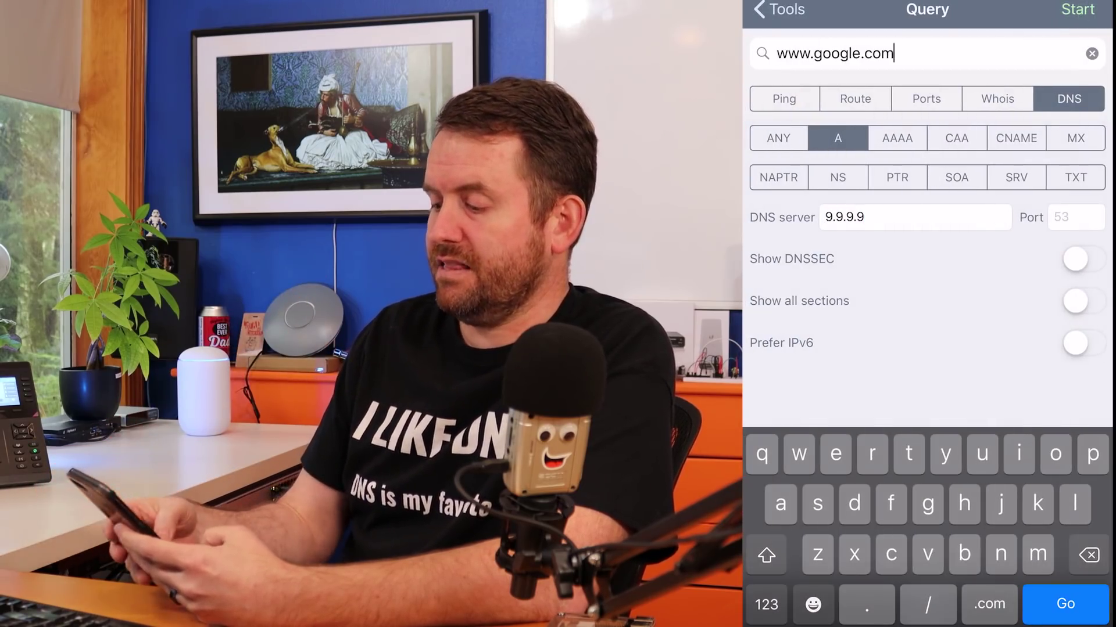
key("BackSpace")
key("BackSpace")
key("BackSpace")
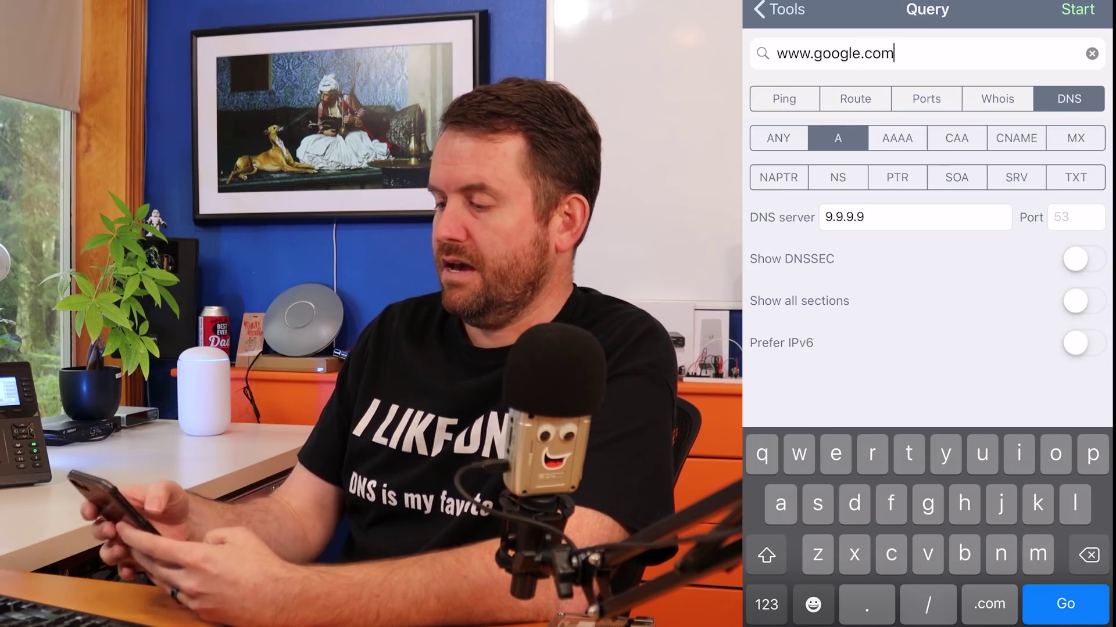
key("BackSpace")
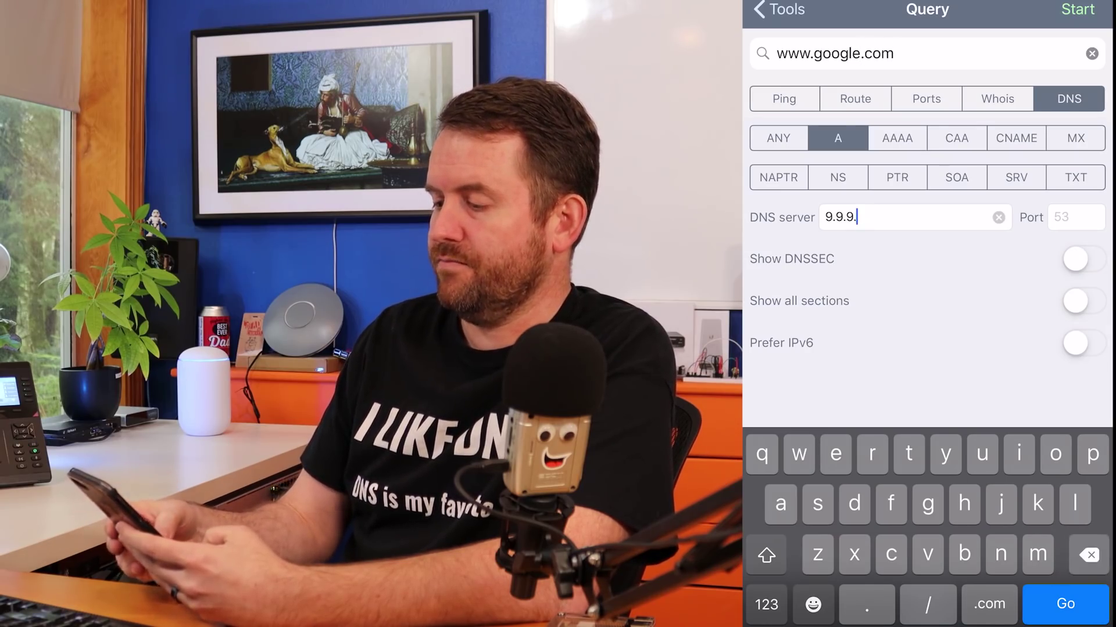
key("BackSpace")
key("BackSpace")
key("BackSpace")
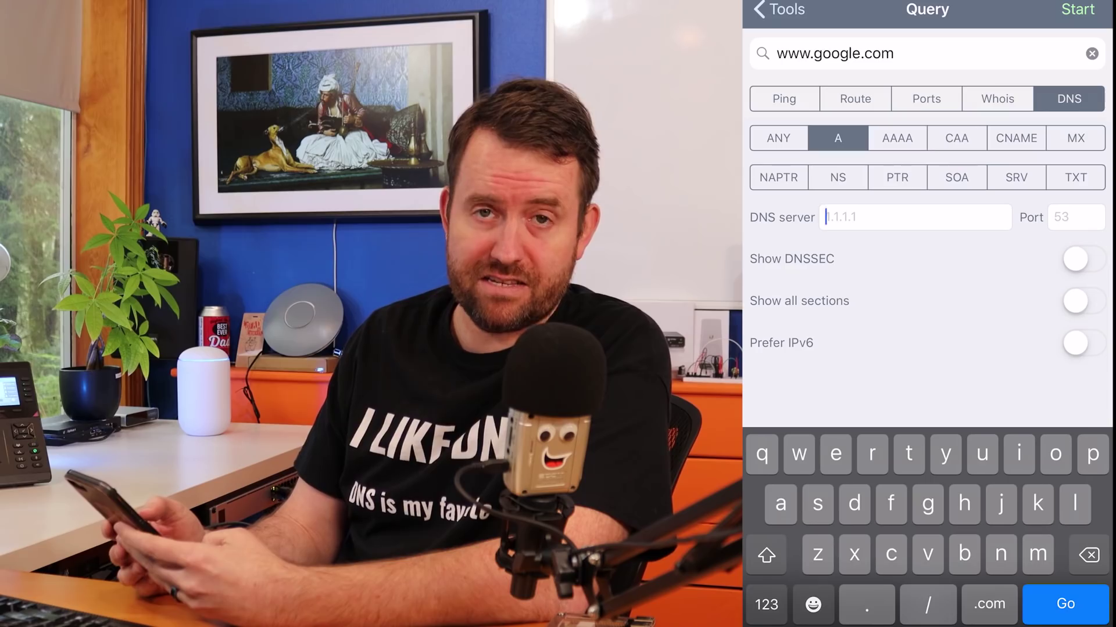
left_click(765, 605)
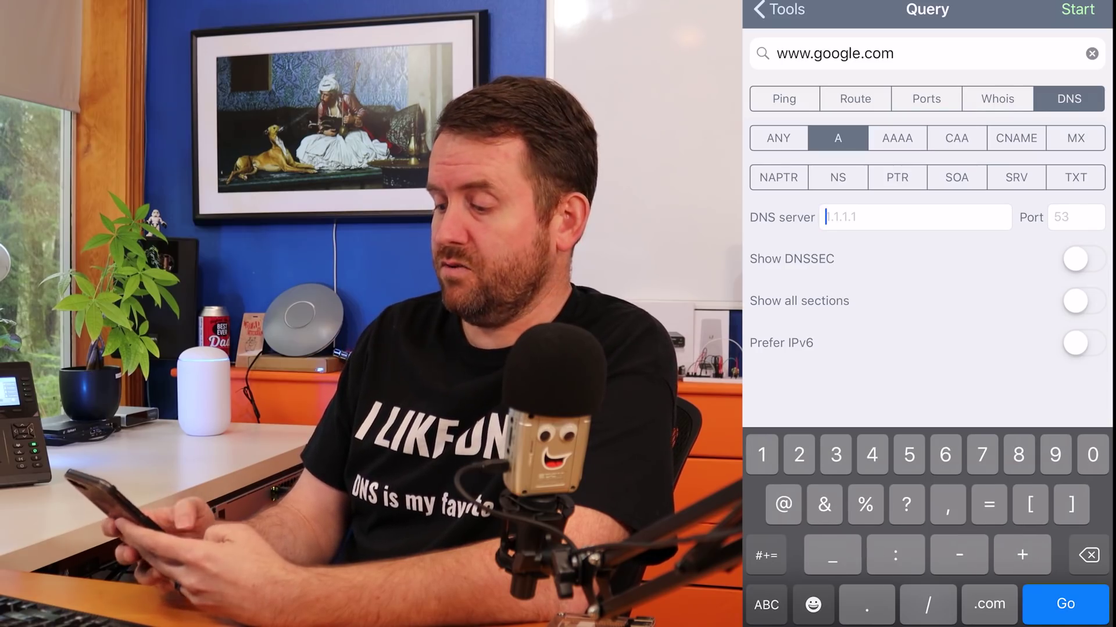
type("4.2.2.2")
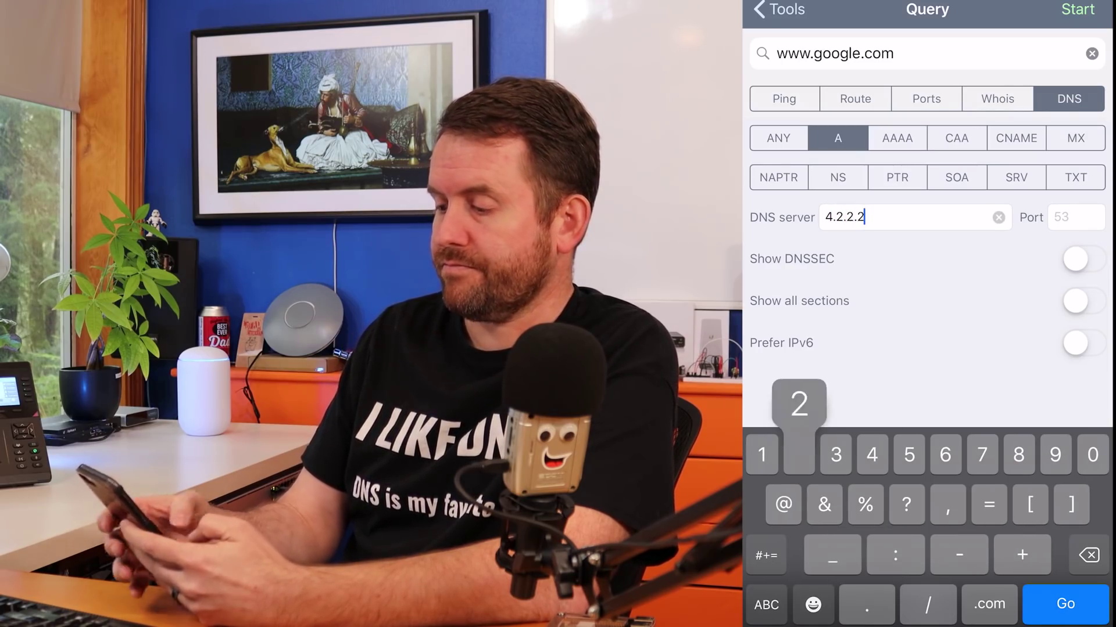
key("Return")
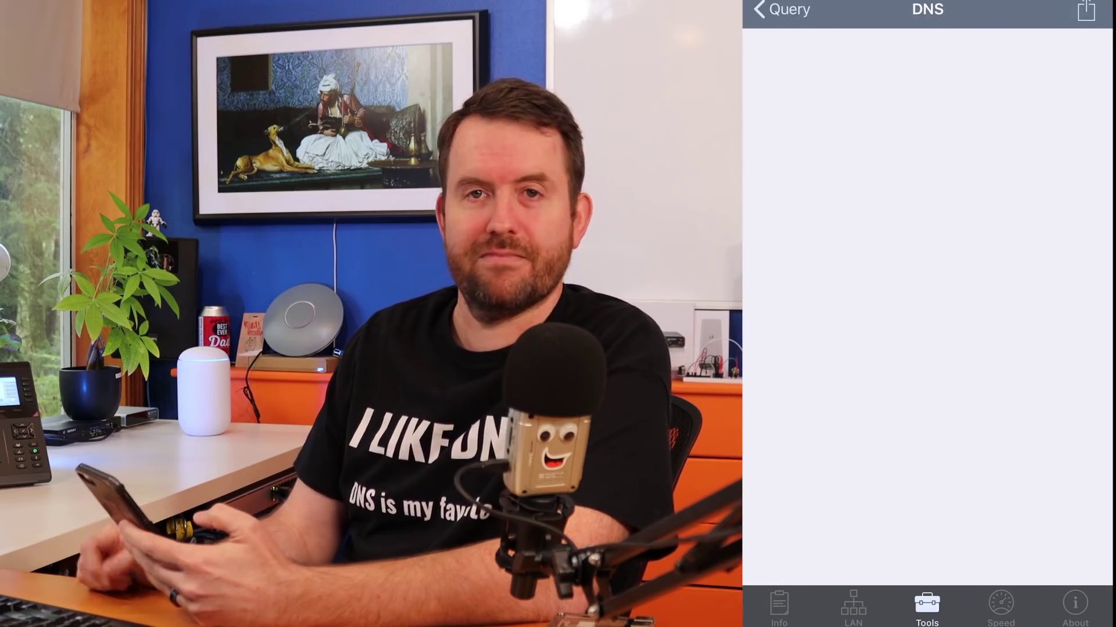